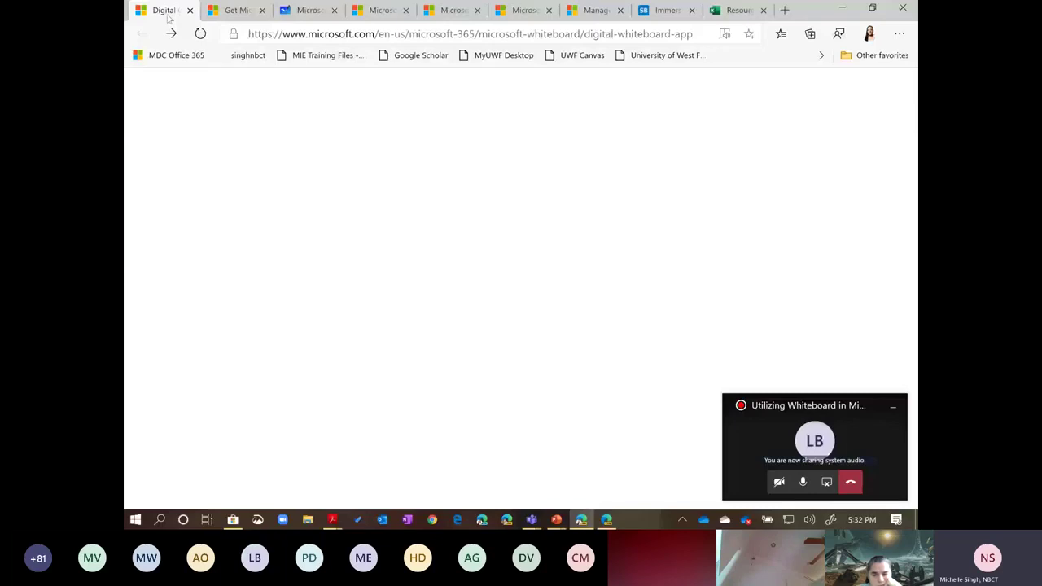
Step: Switch to the Remote Learning Various Topics presentation in PowerPoint and zoom the agenda slide out to 60%
{"action": "key", "text": "alt+Tab"}
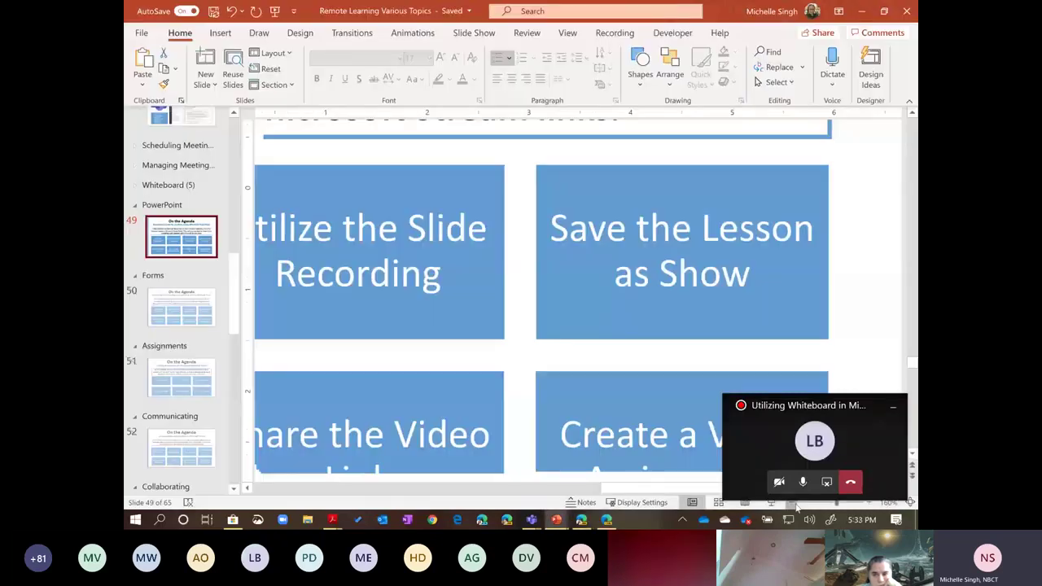
{"action": "left_click", "coordinate": [797, 505]}
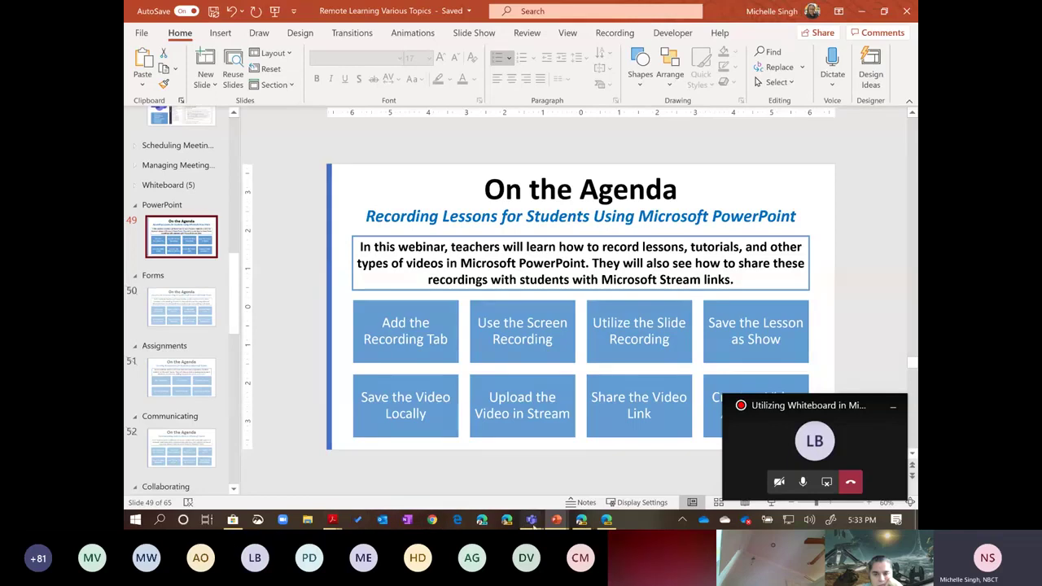
{"action": "mouse_move", "coordinate": [531, 520]}
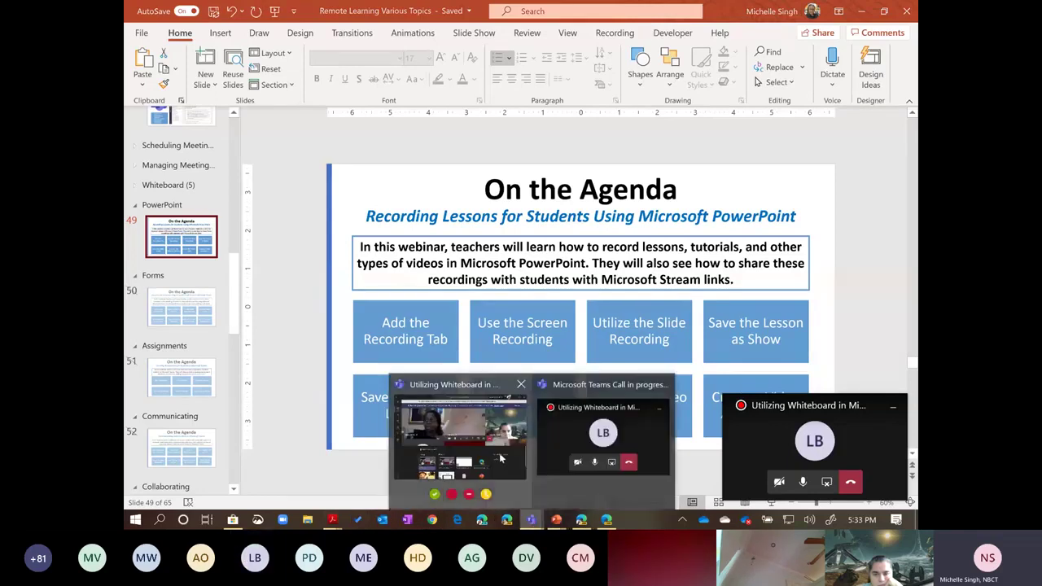
{"action": "left_click", "coordinate": [500, 458]}
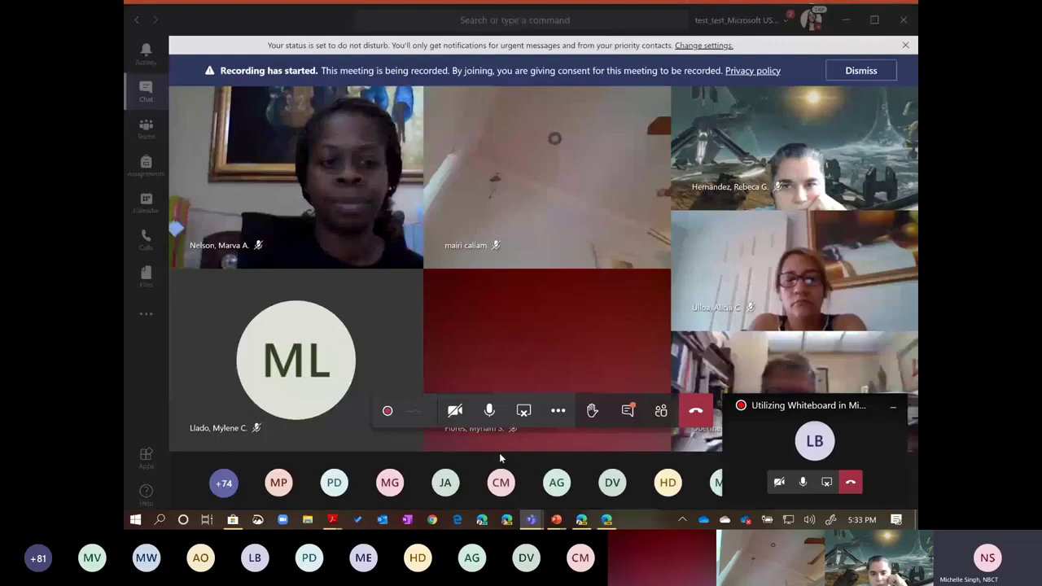
{"action": "left_click", "coordinate": [556, 520]}
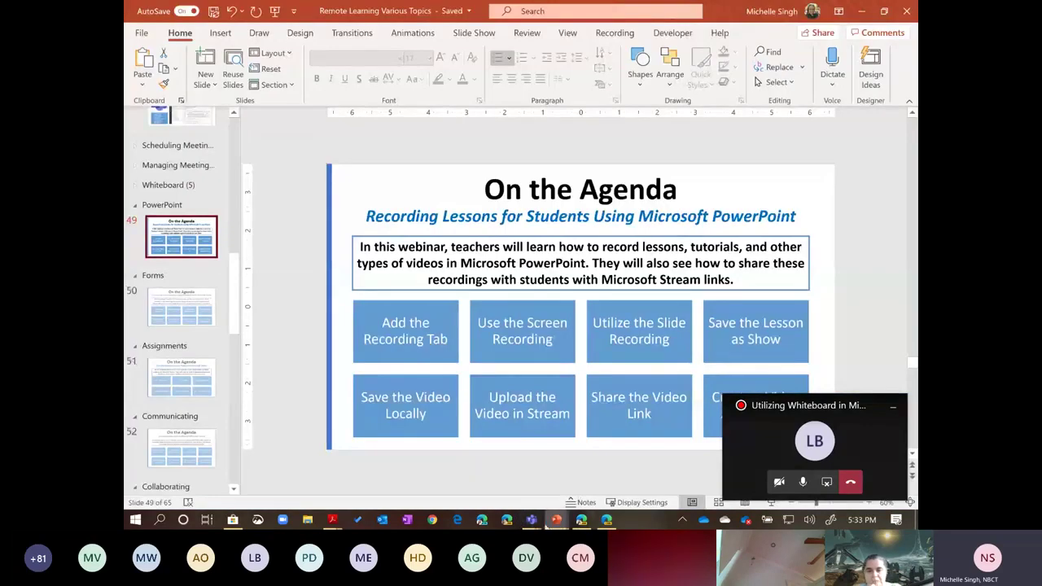
{"action": "mouse_move", "coordinate": [544, 526]}
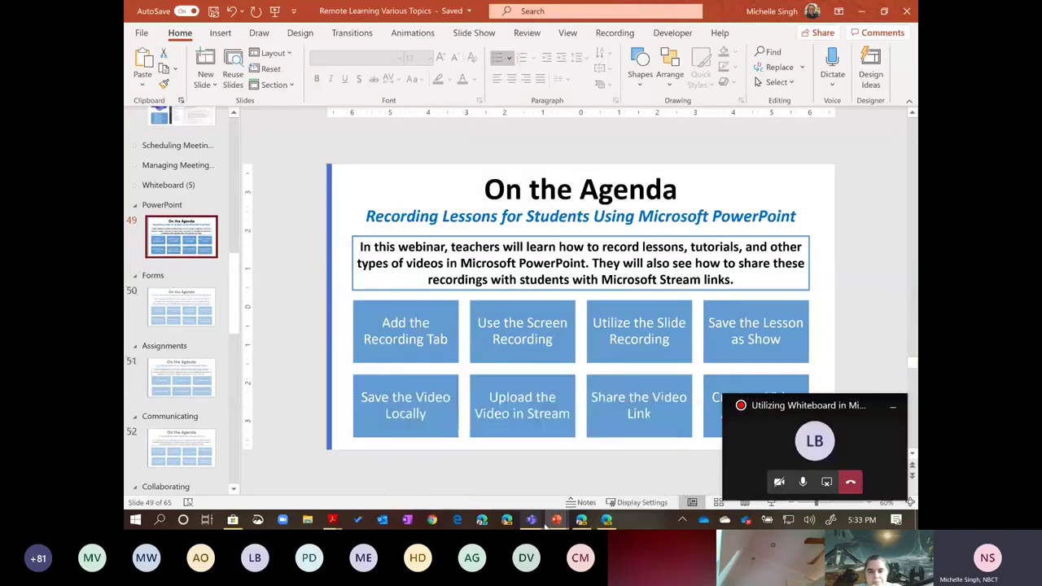
{"action": "left_click", "coordinate": [544, 525]}
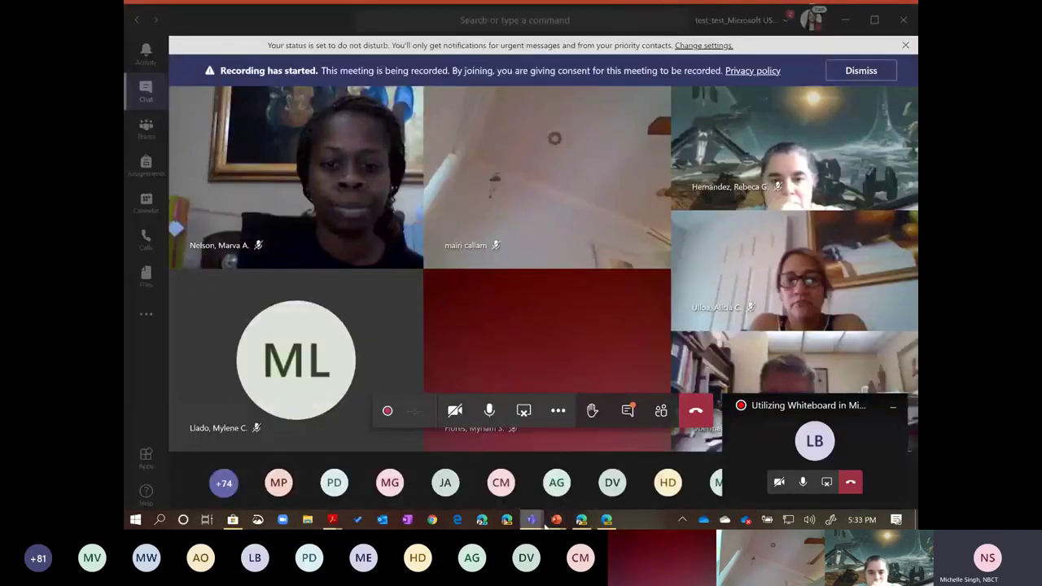
{"action": "left_click", "coordinate": [545, 524]}
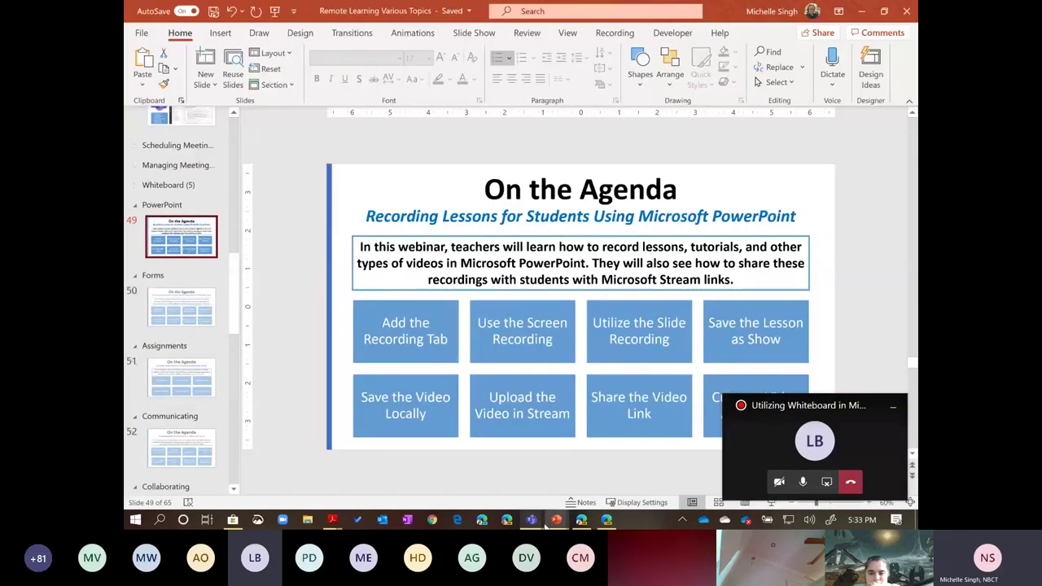
{"action": "mouse_move", "coordinate": [541, 527]}
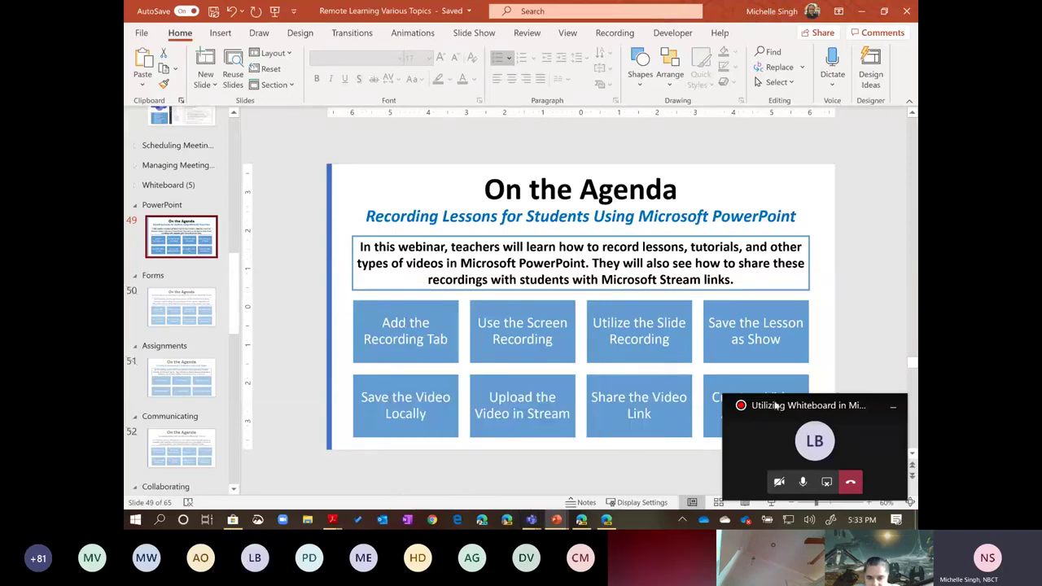
Step: Move the floating Teams call window off the agenda slide so it no longer covers the agenda boxes
{"action": "left_click_drag", "start_coordinate": [775, 405], "coordinate": [861, 412]}
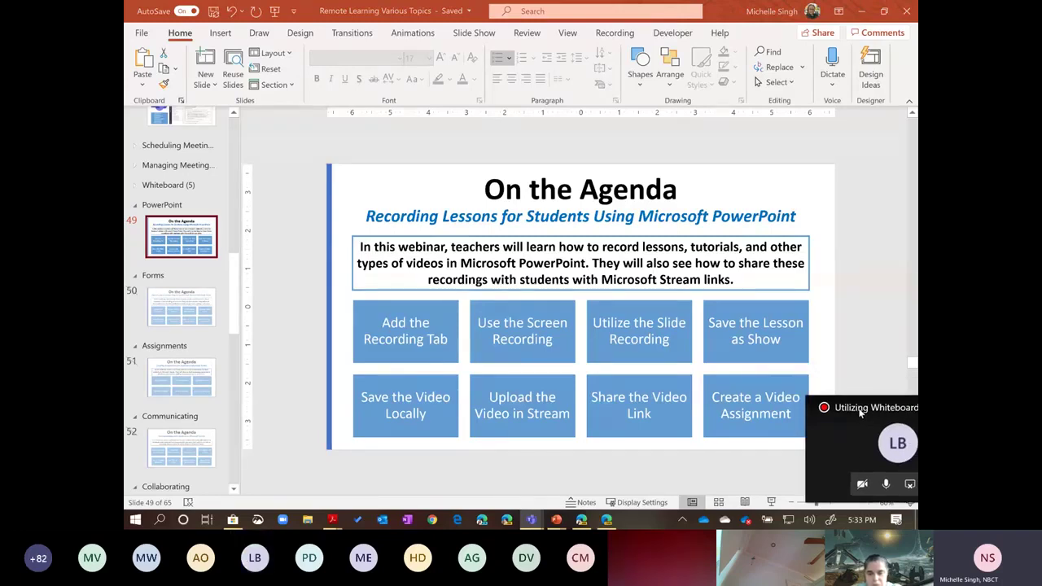
{"action": "left_click_drag", "start_coordinate": [860, 413], "coordinate": [556, 443]}
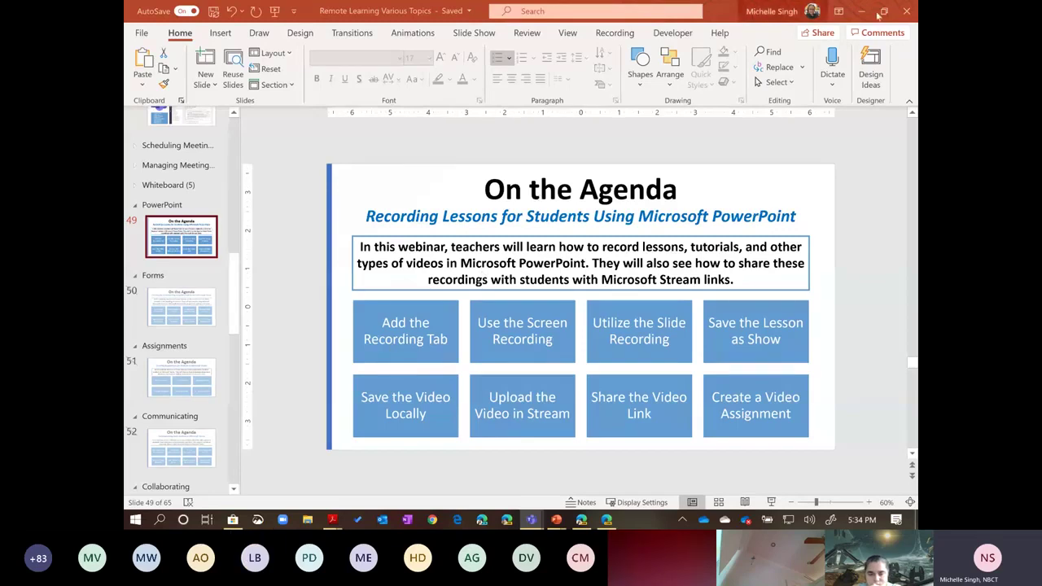
Step: Close the Remote Learning Various Topics presentation and bring up a maximized PowerPoint window with the blank Presentation1
{"action": "left_click", "coordinate": [906, 13]}
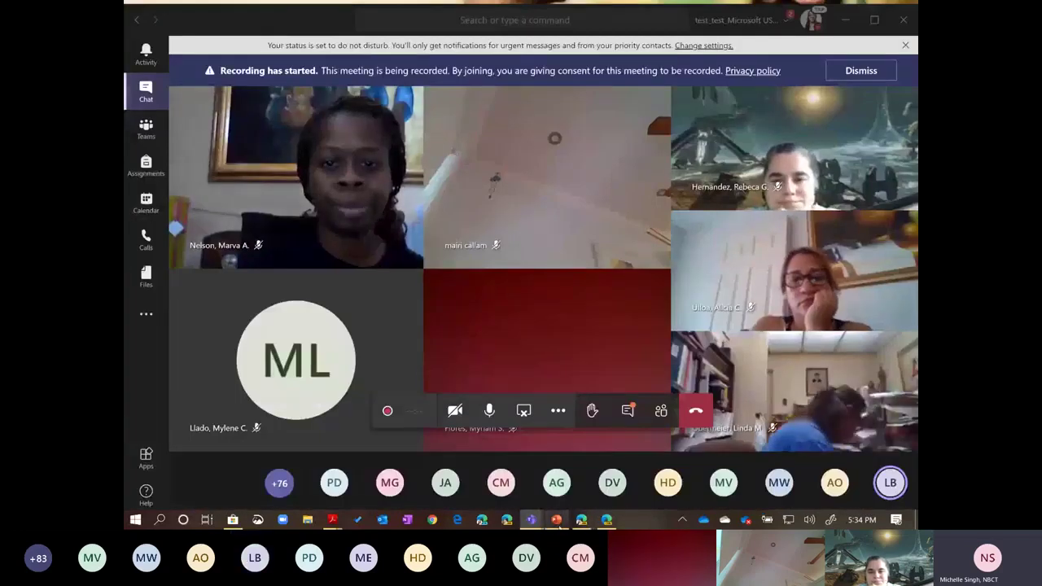
{"action": "left_click", "coordinate": [557, 520]}
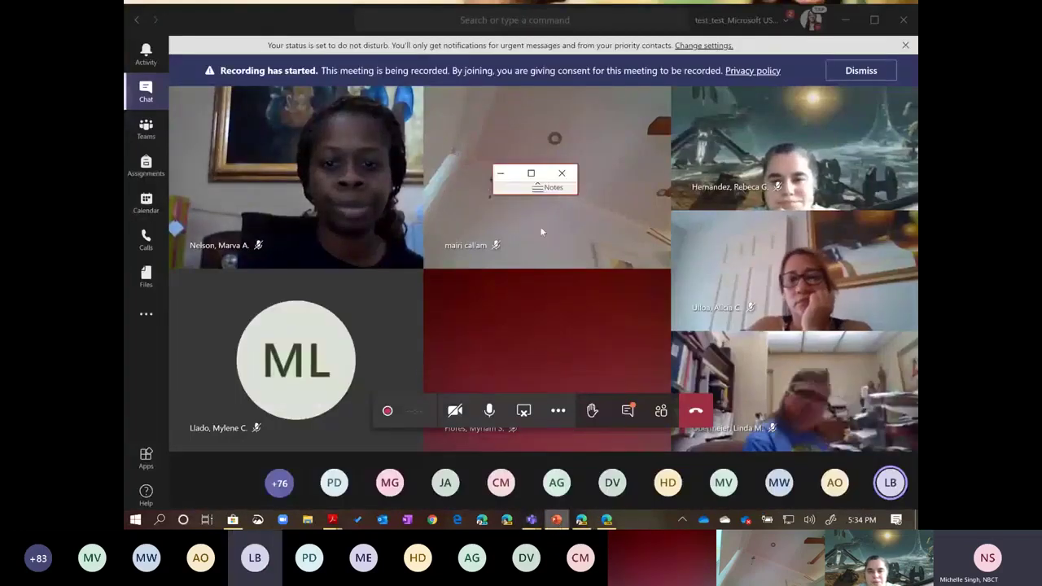
{"action": "left_click", "coordinate": [530, 174]}
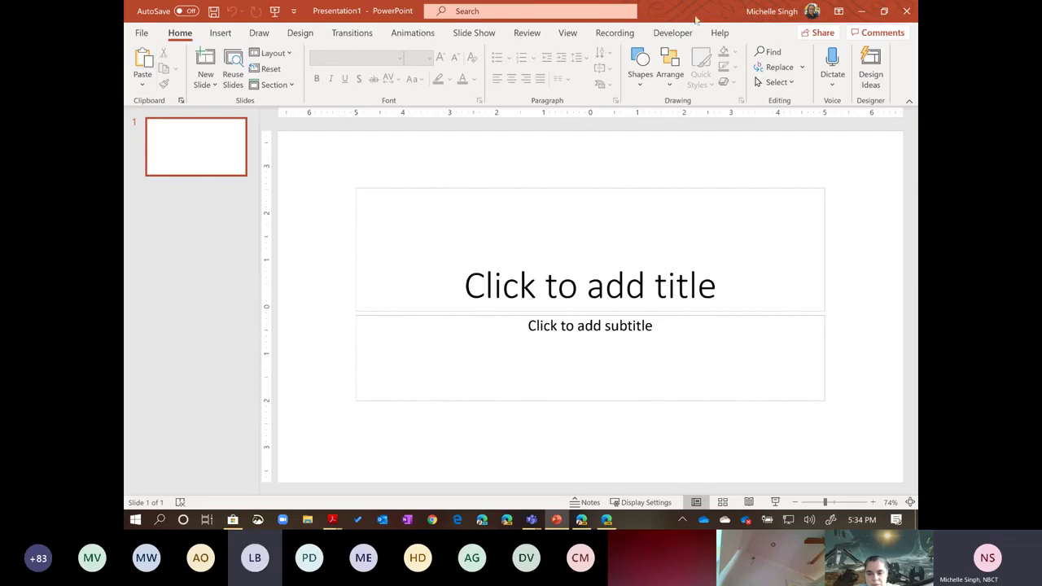
Step: Open the ribbon customization settings in the PowerPoint options
{"action": "left_click", "coordinate": [133, 39]}
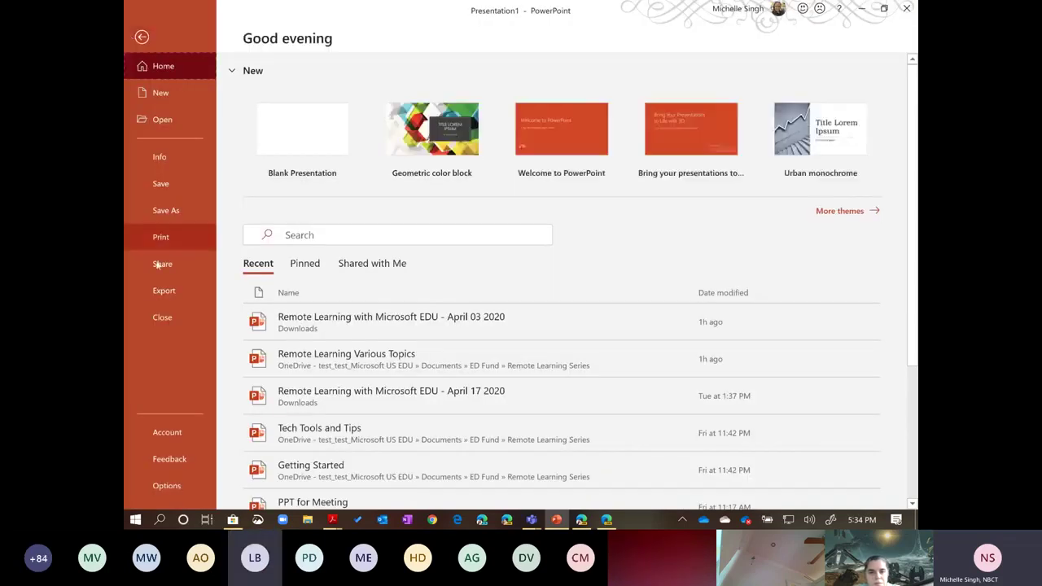
{"action": "left_click", "coordinate": [168, 487]}
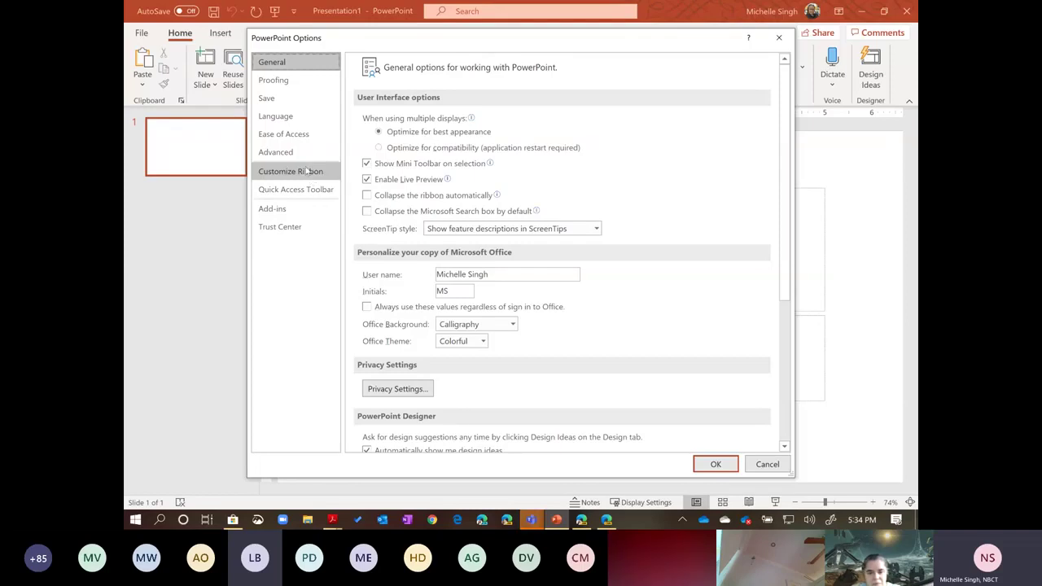
{"action": "left_click", "coordinate": [308, 171]}
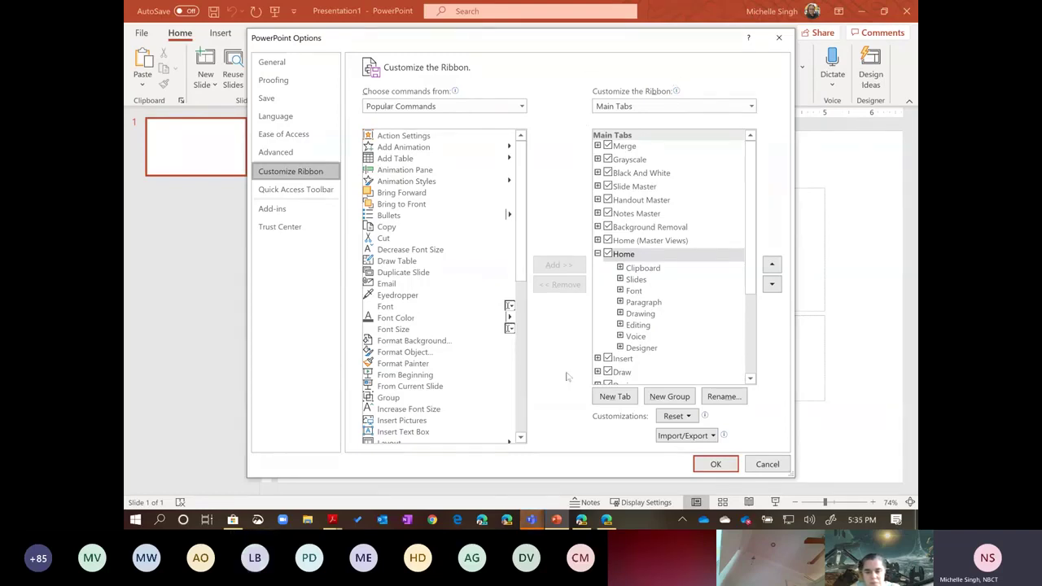
Step: Enable the Recording tab among the ribbon's main tabs and apply the options
{"action": "left_click", "coordinate": [598, 254]}
{"action": "scroll", "coordinate": [616, 366], "scroll_direction": "down", "scroll_amount": 1}
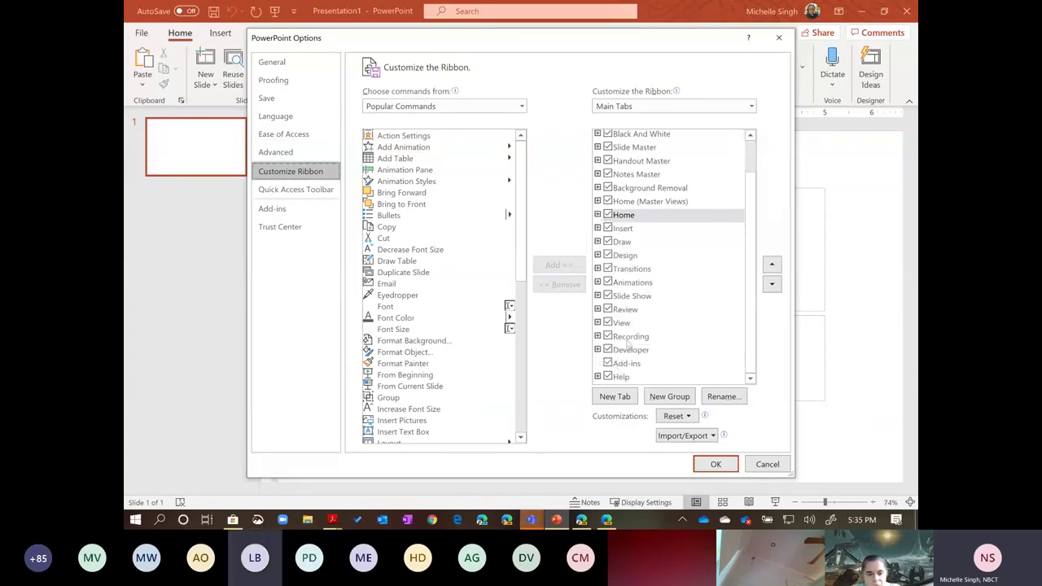
{"action": "left_click", "coordinate": [598, 336]}
{"action": "left_click", "coordinate": [609, 335]}
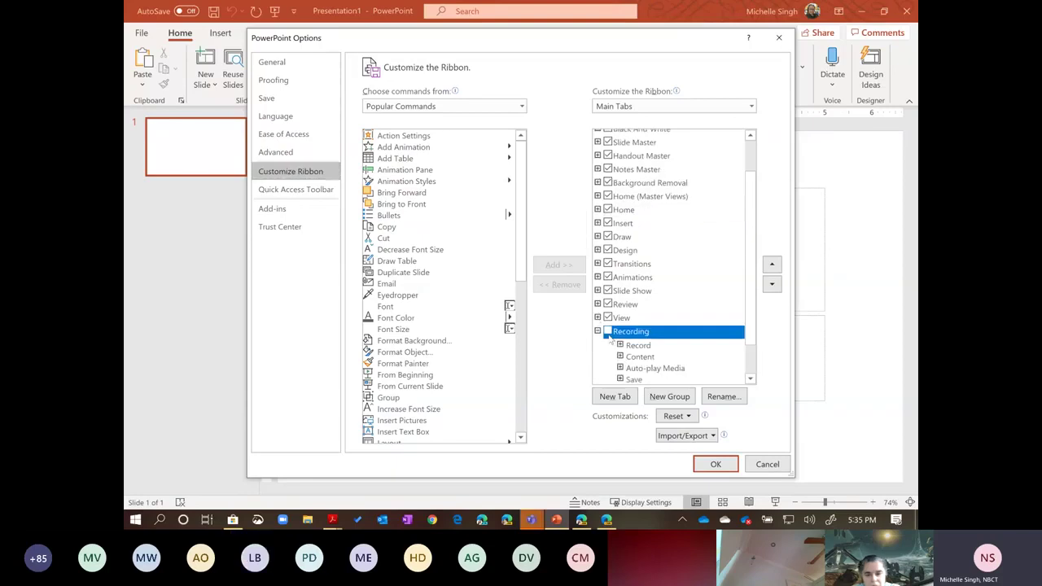
{"action": "left_click", "coordinate": [608, 334]}
{"action": "left_click", "coordinate": [608, 334]}
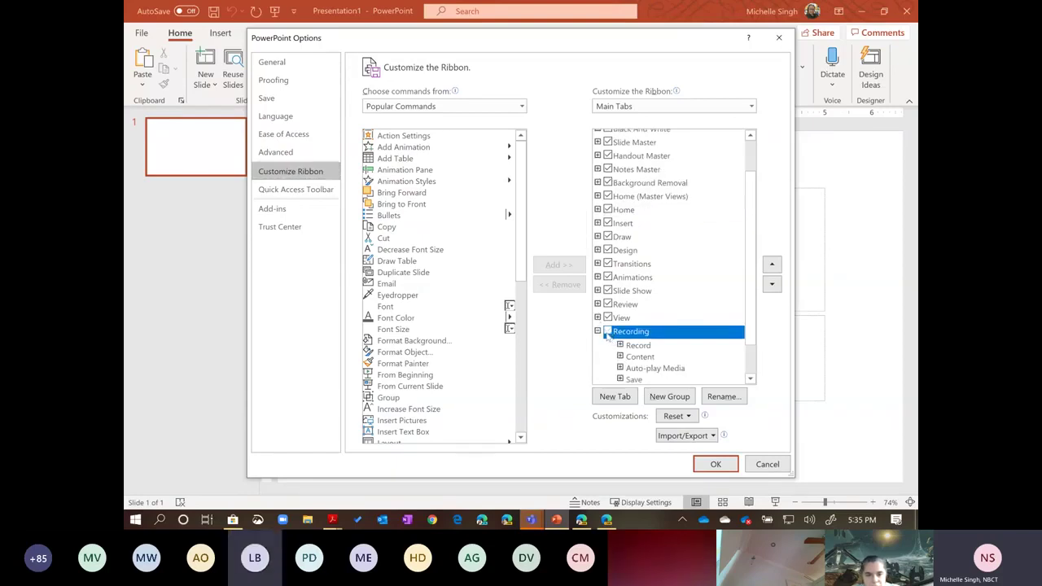
{"action": "left_click", "coordinate": [608, 334]}
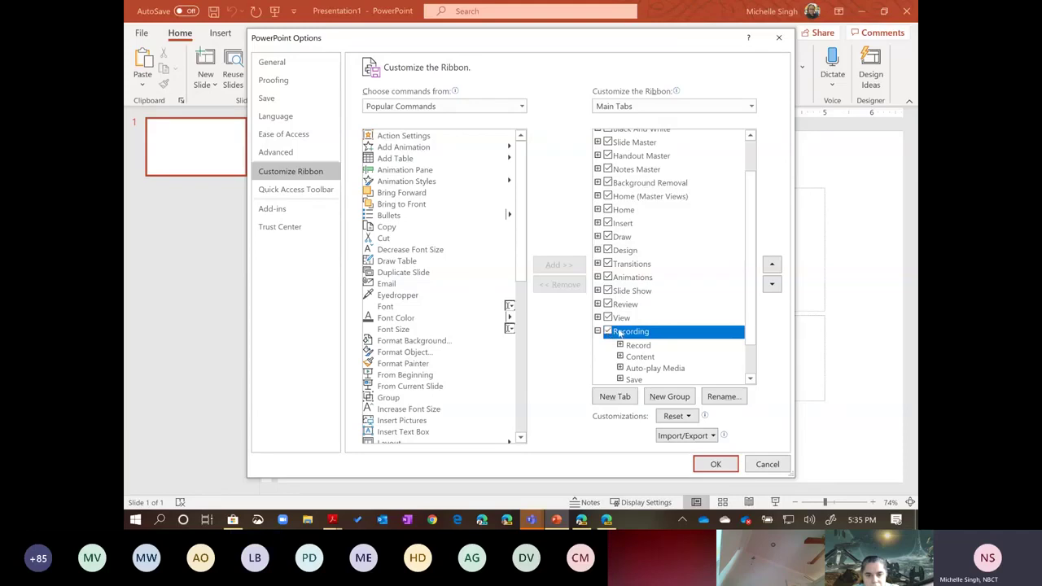
{"action": "left_click", "coordinate": [714, 464]}
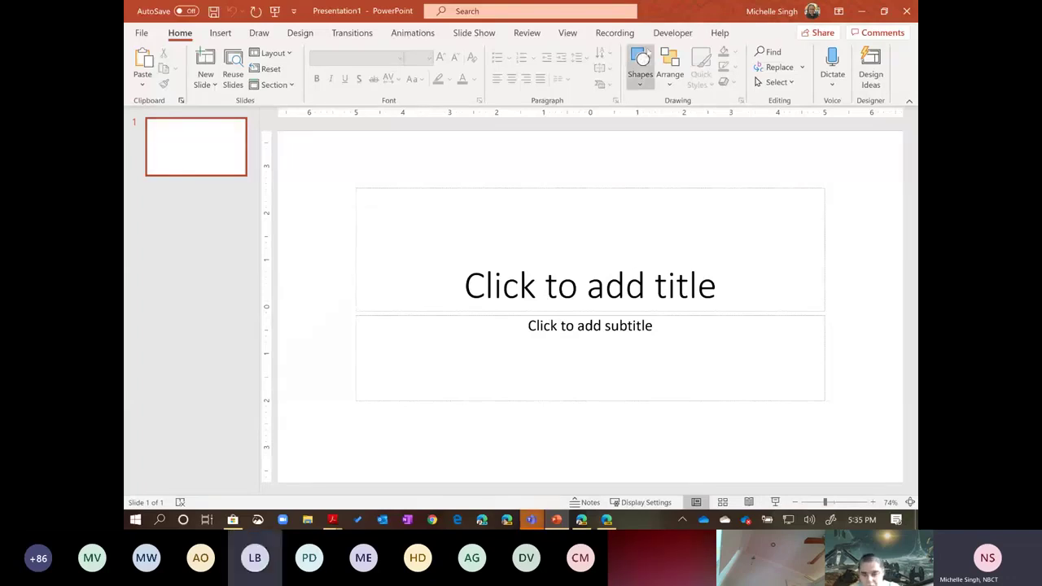
Step: Add a second slide, give it the Blank layout, and add a third slide after it
{"action": "left_click", "coordinate": [615, 33]}
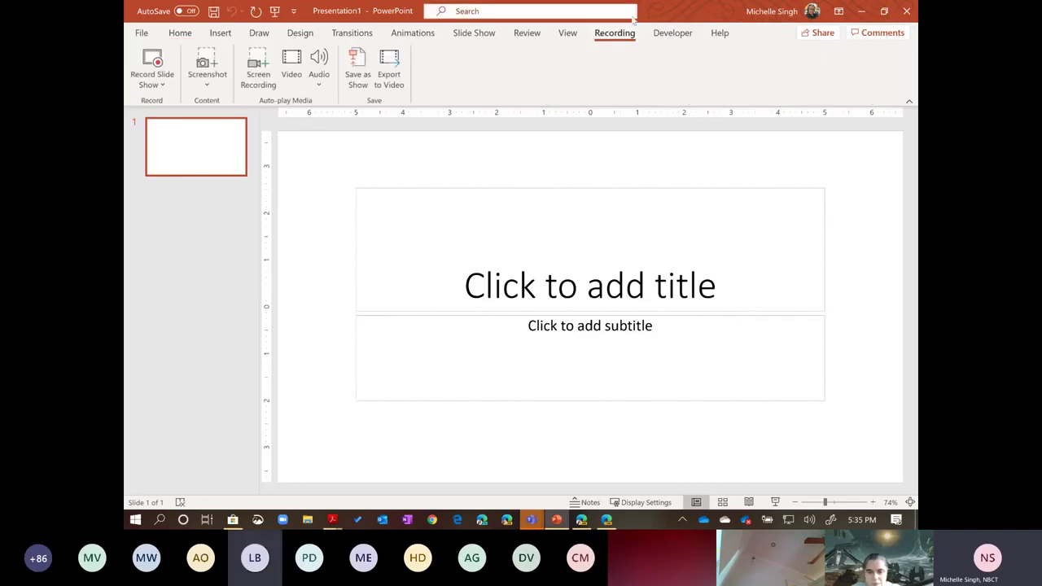
{"action": "left_click", "coordinate": [203, 169]}
{"action": "key", "text": "Return"}
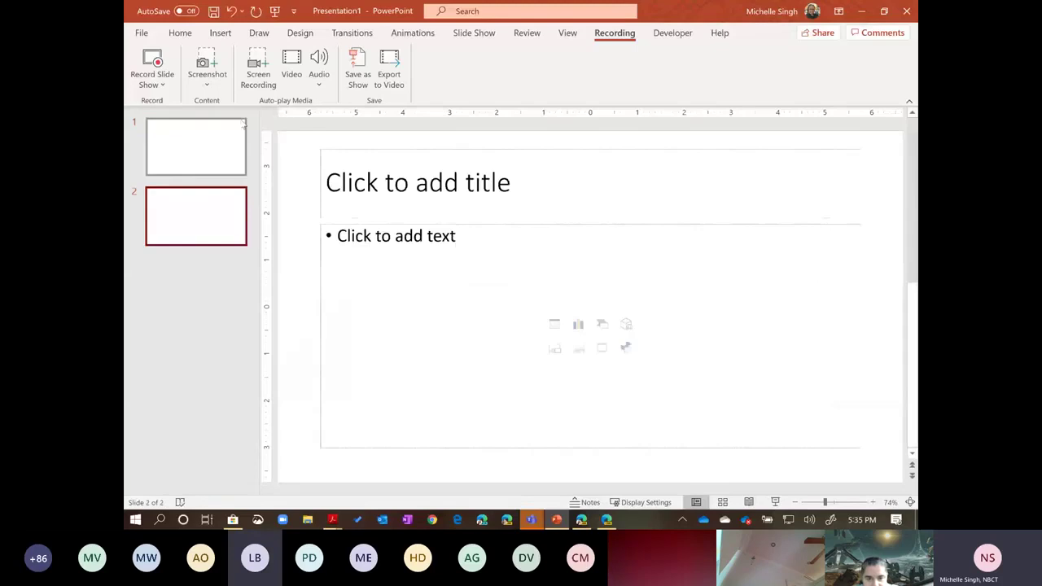
{"action": "left_click", "coordinate": [184, 36]}
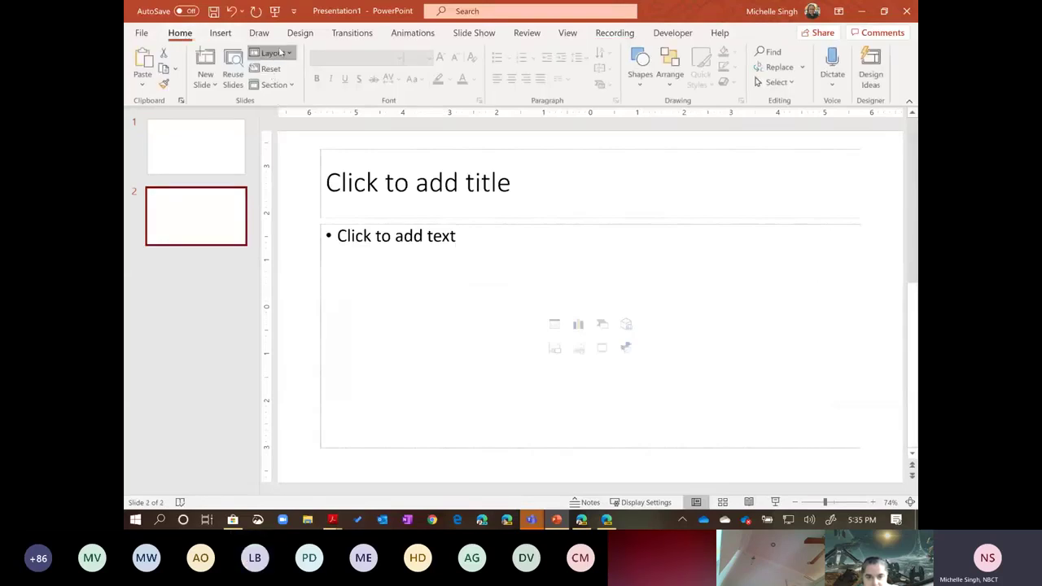
{"action": "left_click", "coordinate": [275, 52]}
{"action": "left_click", "coordinate": [283, 244]}
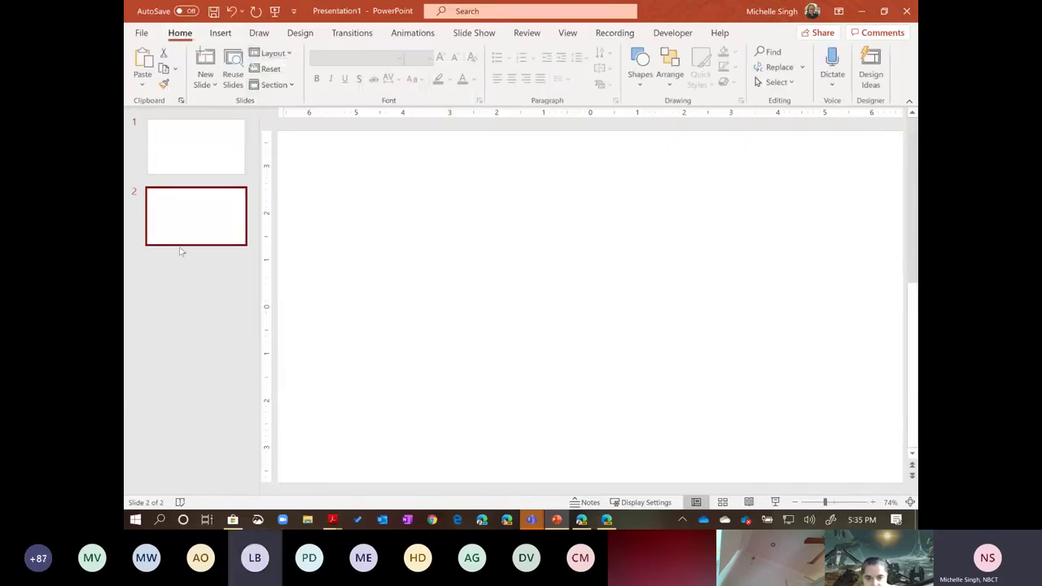
{"action": "key", "text": "Return"}
Step: Start a slide show recording from the beginning and record about 4 seconds on slide 1
{"action": "left_click", "coordinate": [199, 147]}
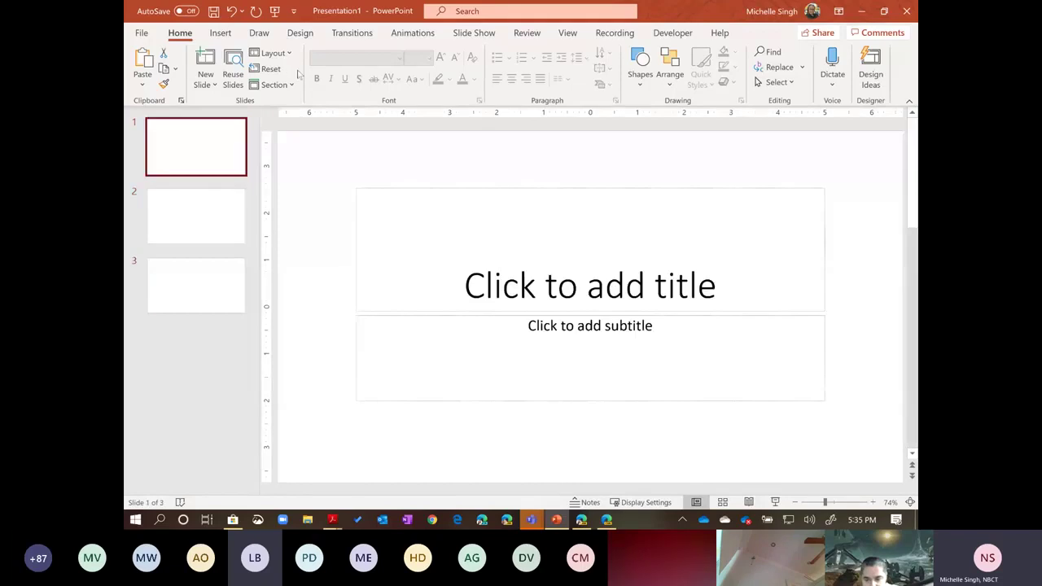
{"action": "left_click", "coordinate": [622, 36]}
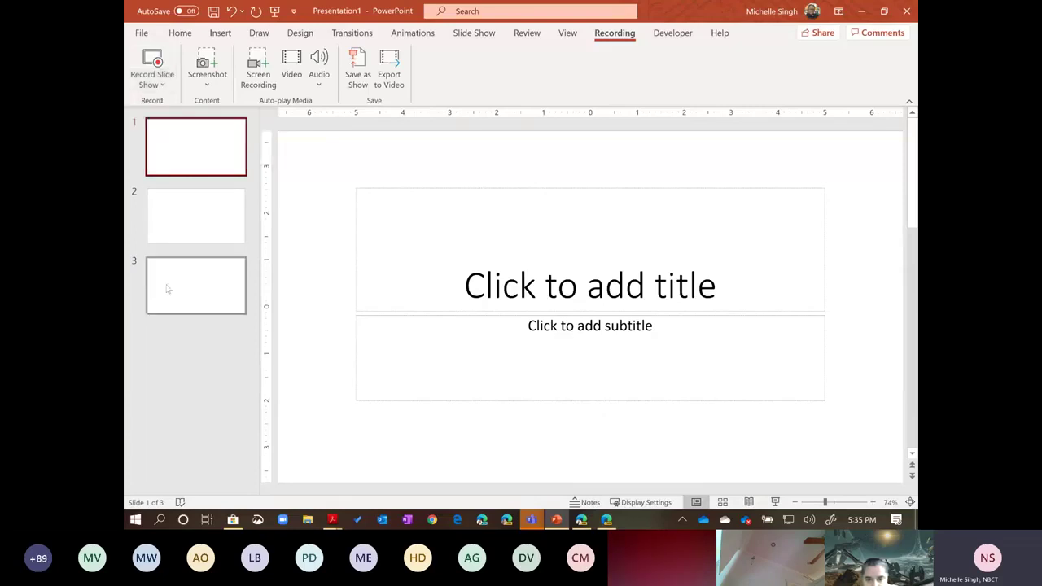
{"action": "left_click", "coordinate": [158, 90]}
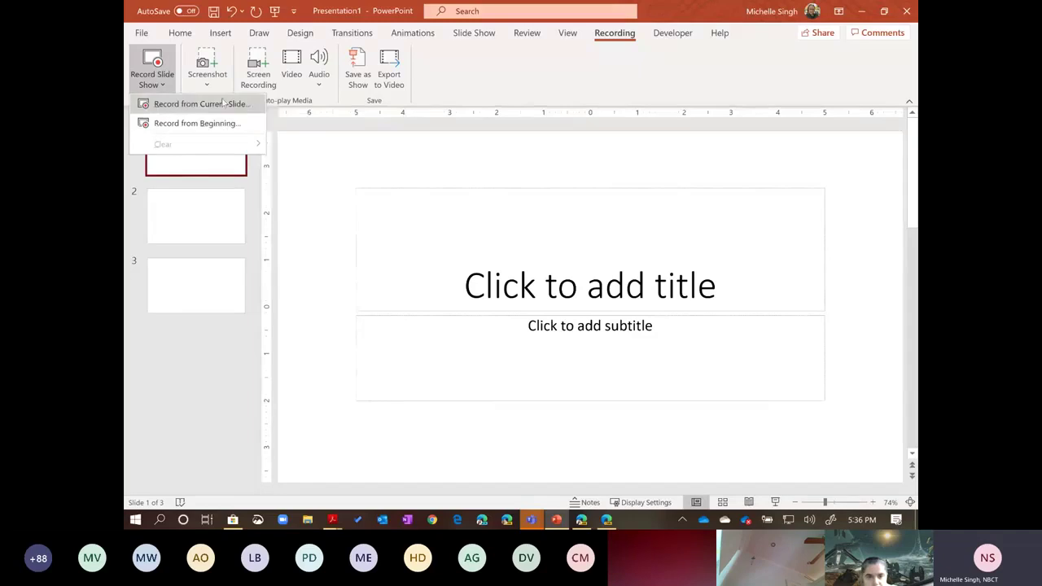
{"action": "left_click", "coordinate": [221, 128]}
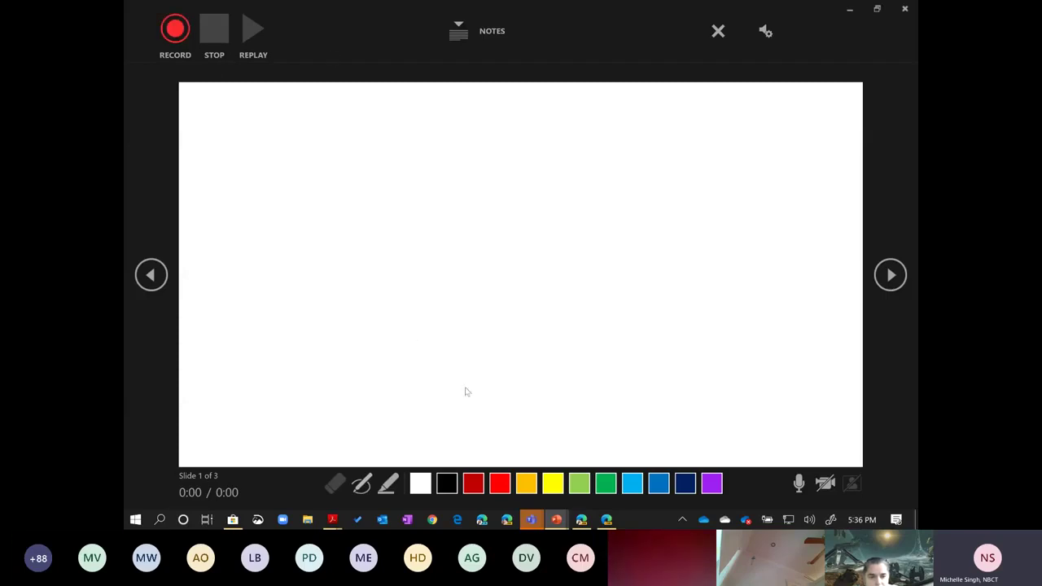
{"action": "left_click", "coordinate": [175, 29]}
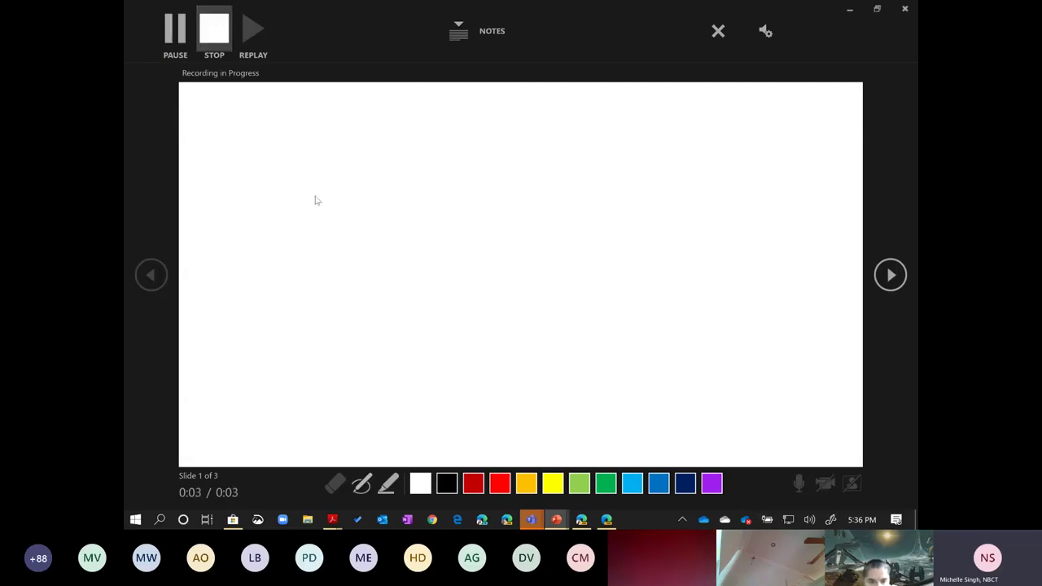
{"action": "key", "text": "s"}
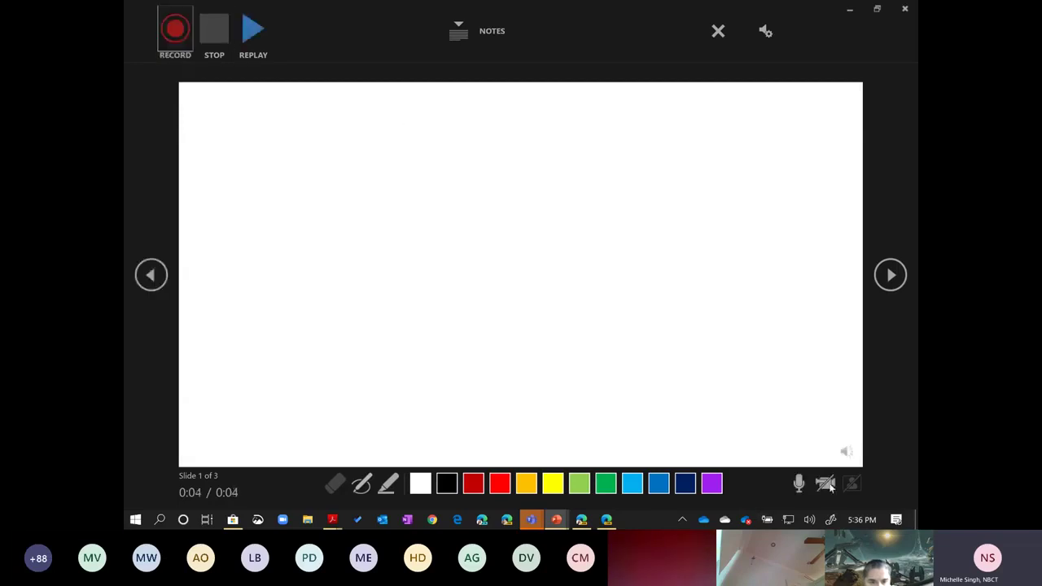
Step: Turn on the camera for the slide recording, and show and hide the camera preview
{"action": "left_click", "coordinate": [833, 492]}
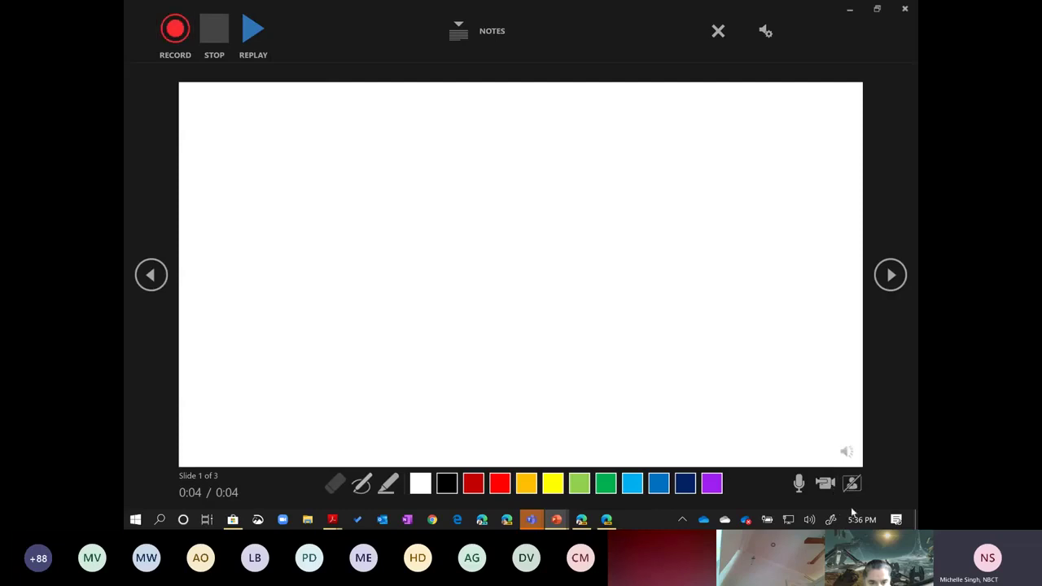
{"action": "left_click", "coordinate": [852, 484]}
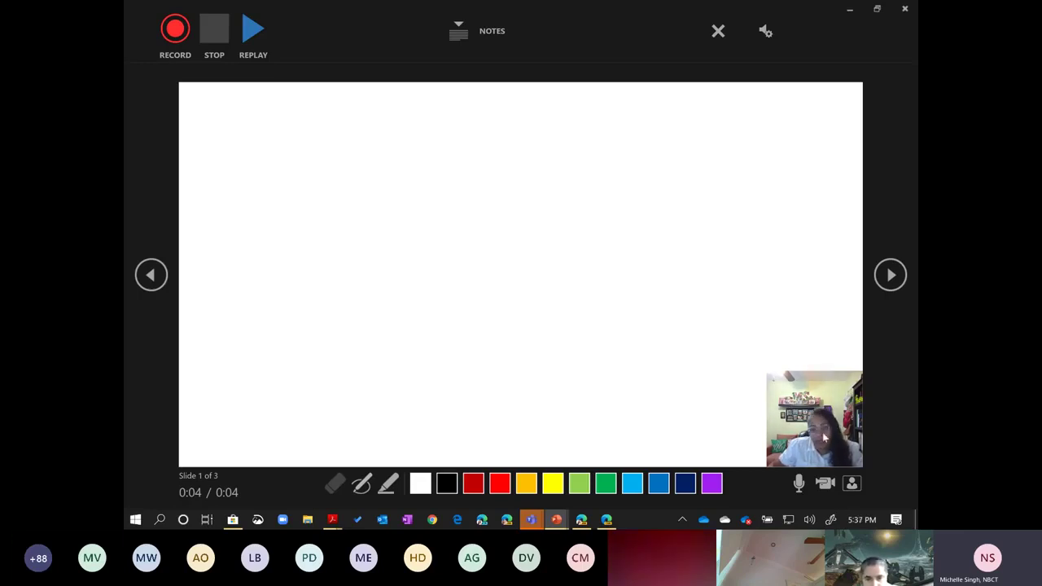
{"action": "left_click", "coordinate": [852, 484]}
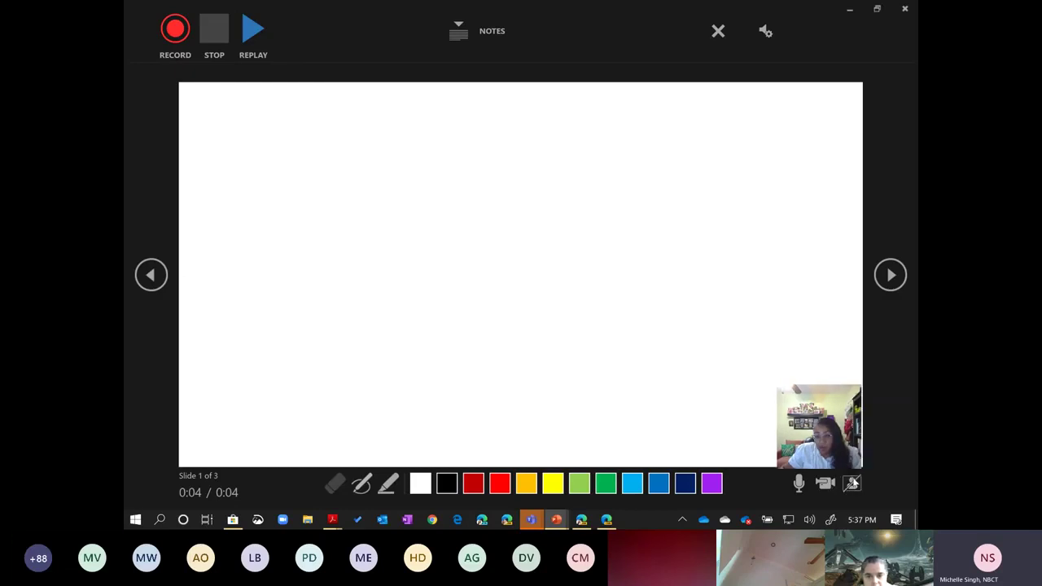
Step: Toggle the camera preview repeatedly and leave it shown on slide 1
{"action": "left_click", "coordinate": [853, 486]}
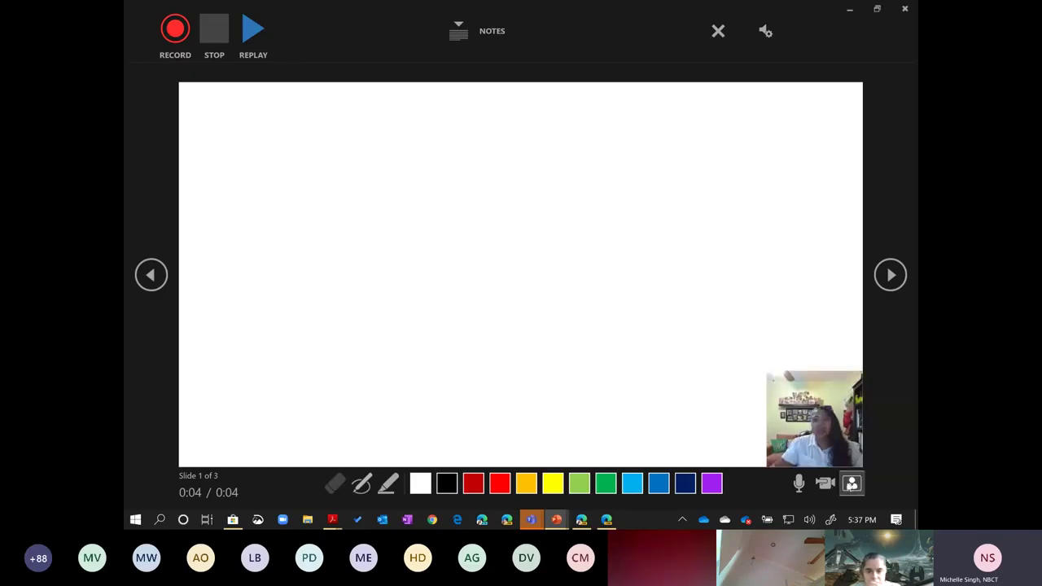
{"action": "left_click", "coordinate": [851, 486]}
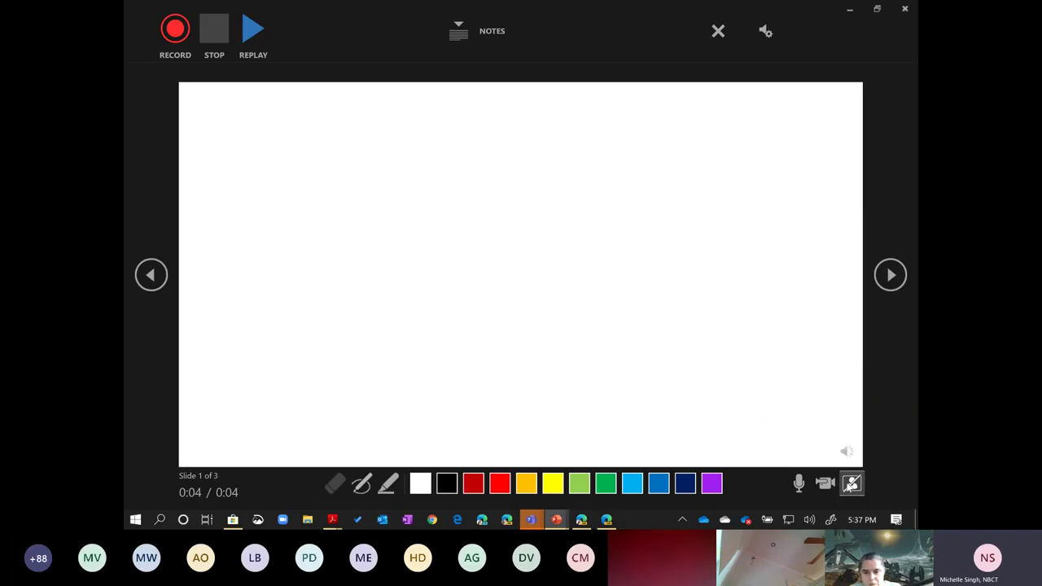
{"action": "left_click", "coordinate": [852, 486]}
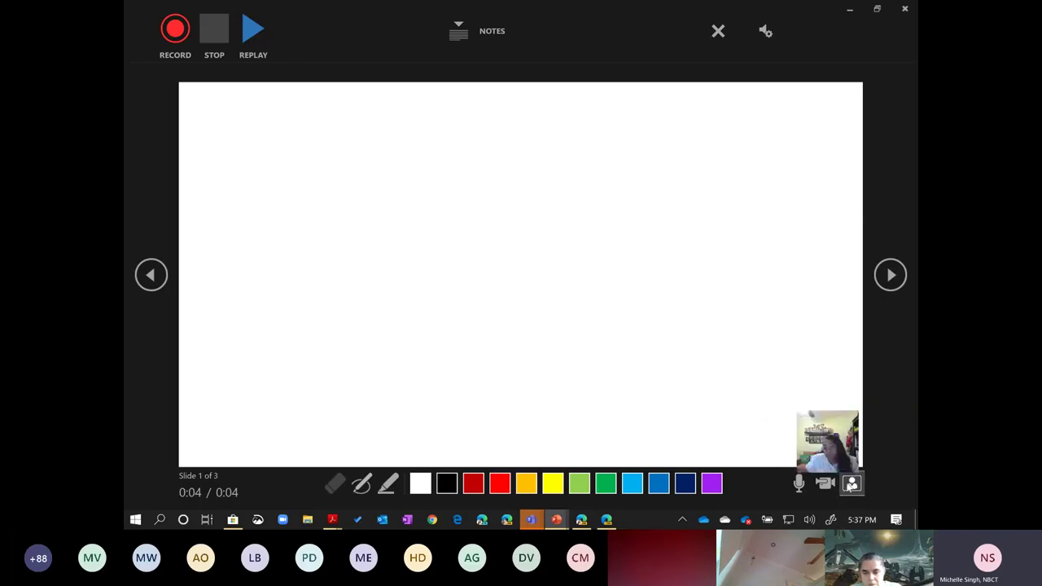
{"action": "left_click", "coordinate": [852, 485]}
{"action": "left_click", "coordinate": [851, 486]}
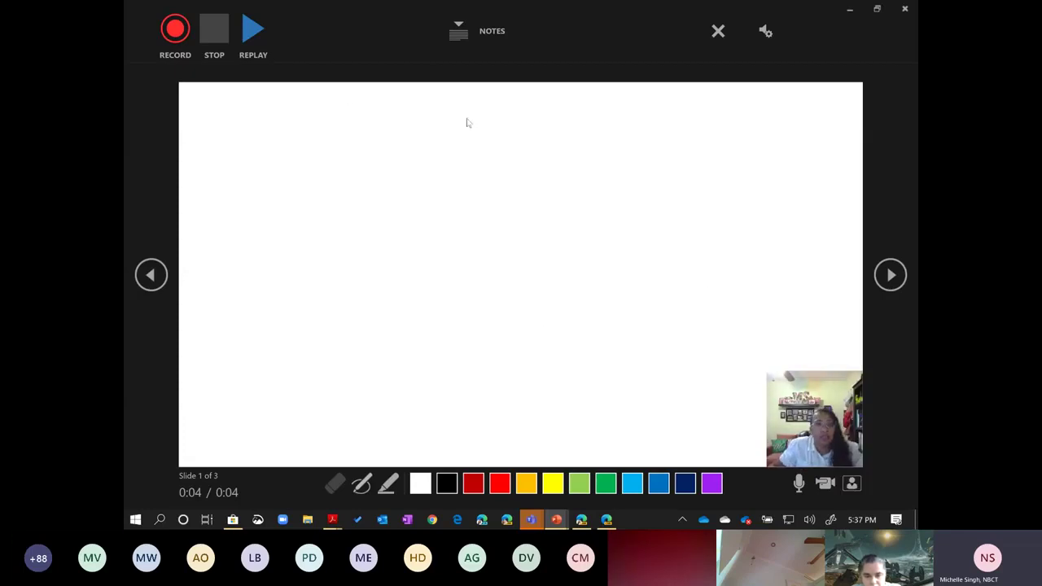
Step: Start recording, choose the dark red pen, advance to slide 2, and handwrite "Themes" with a long underline
{"action": "left_click", "coordinate": [178, 30]}
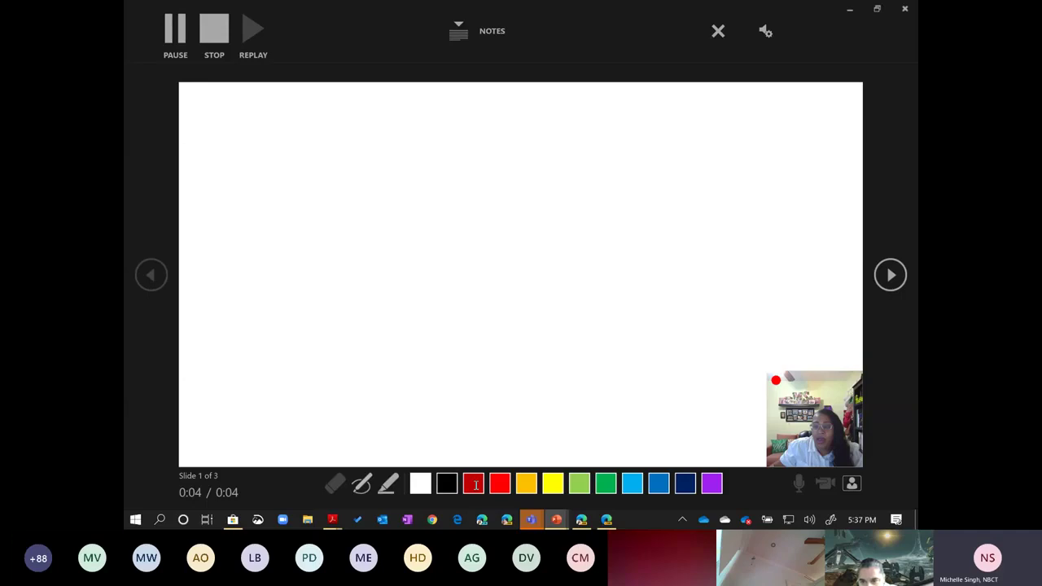
{"action": "left_click", "coordinate": [475, 485]}
{"action": "key", "text": "Right"}
{"action": "left_click_drag", "start_coordinate": [287, 191], "coordinate": [333, 225]}
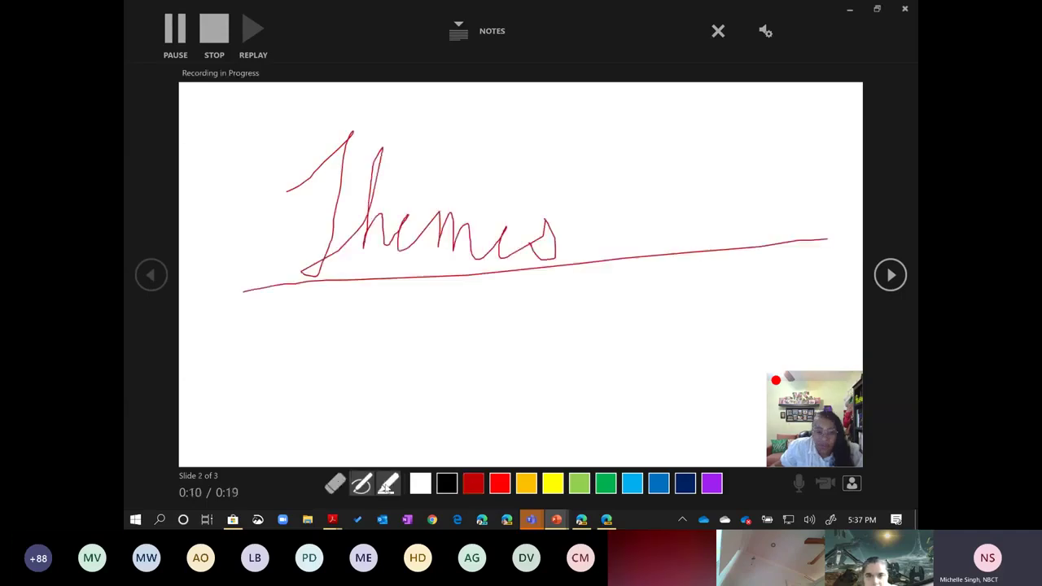
Step: Draw thick yellow highlighter strokes beneath the underlined word on slide 2
{"action": "left_click", "coordinate": [388, 486]}
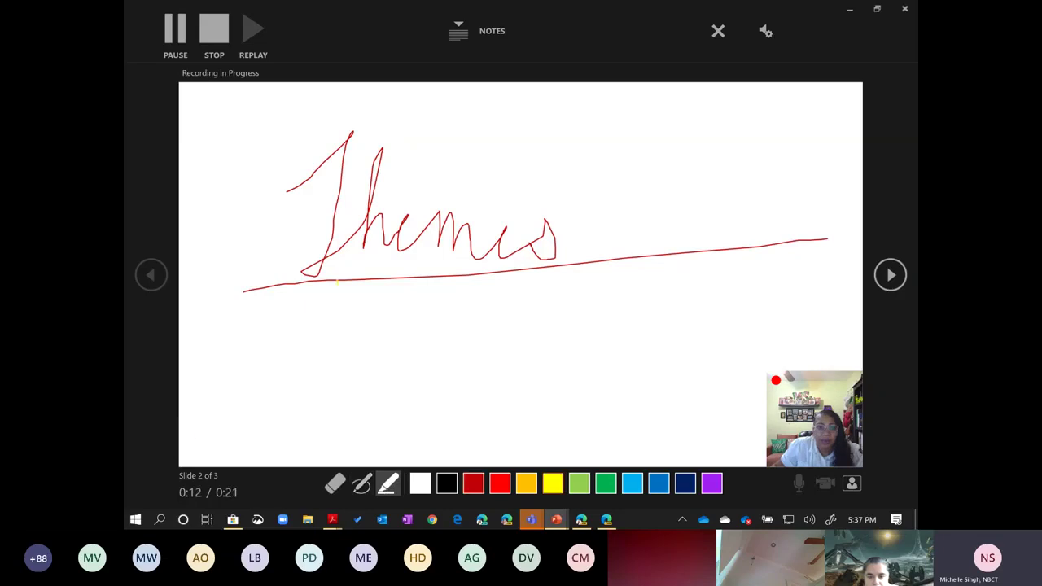
{"action": "left_click_drag", "start_coordinate": [326, 335], "coordinate": [371, 330]}
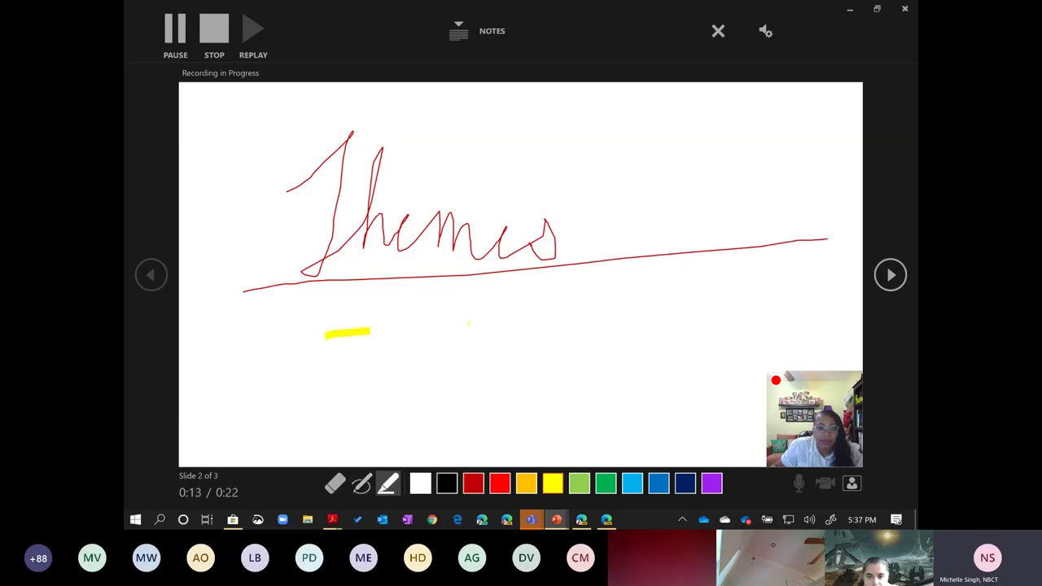
{"action": "left_click_drag", "start_coordinate": [468, 323], "coordinate": [277, 313]}
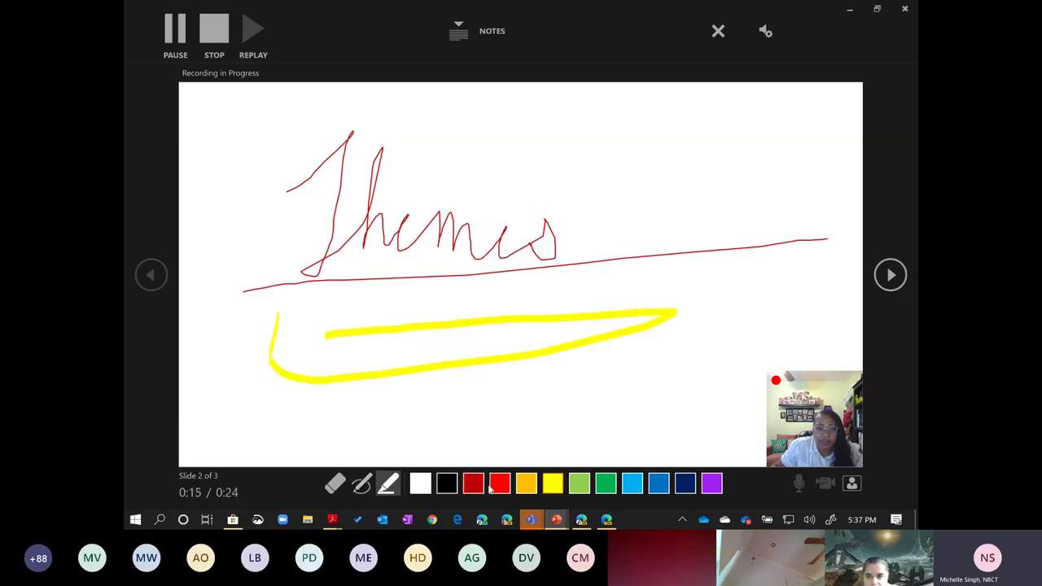
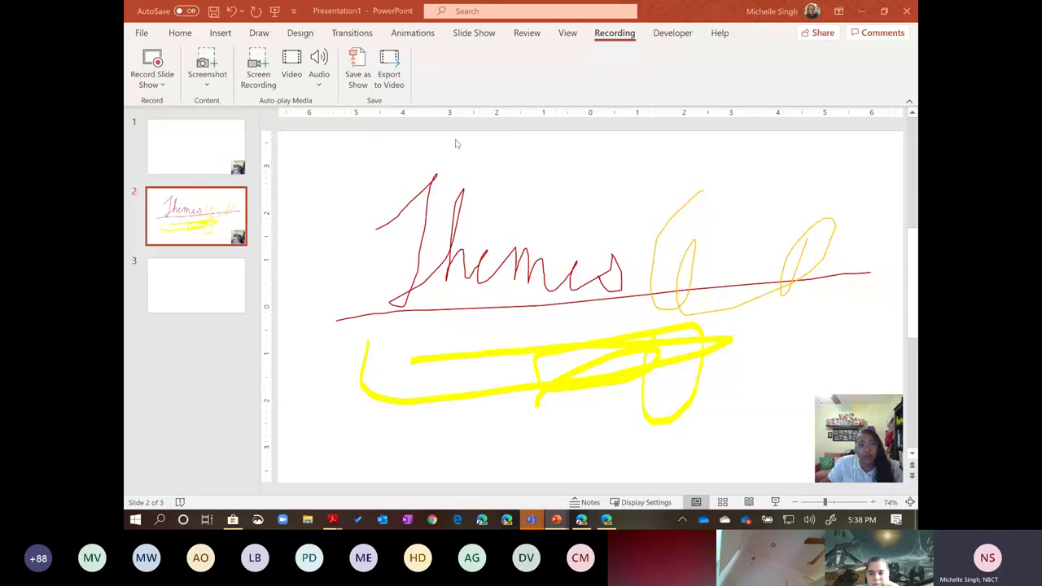
Step: Return to the slide show recorder, replay slide 2's recording and pause the playback
{"action": "key", "text": "alt+Tab"}
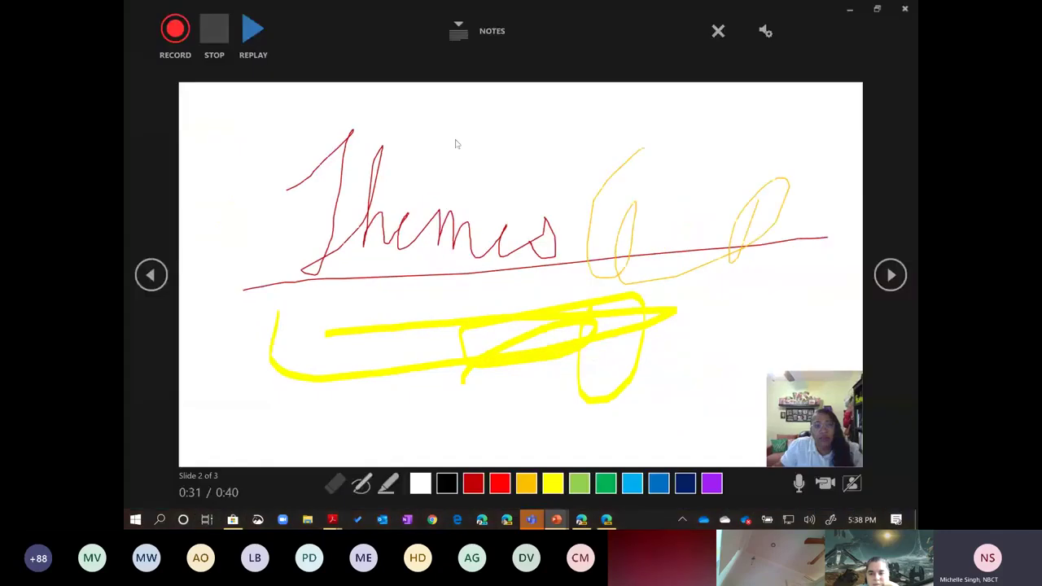
{"action": "left_click", "coordinate": [253, 30]}
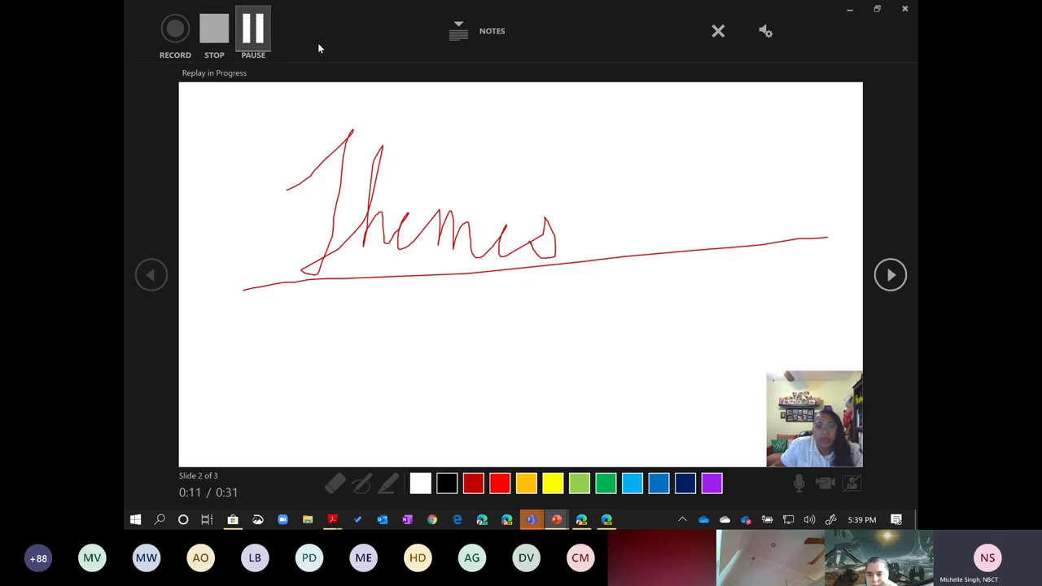
{"action": "left_click", "coordinate": [254, 31]}
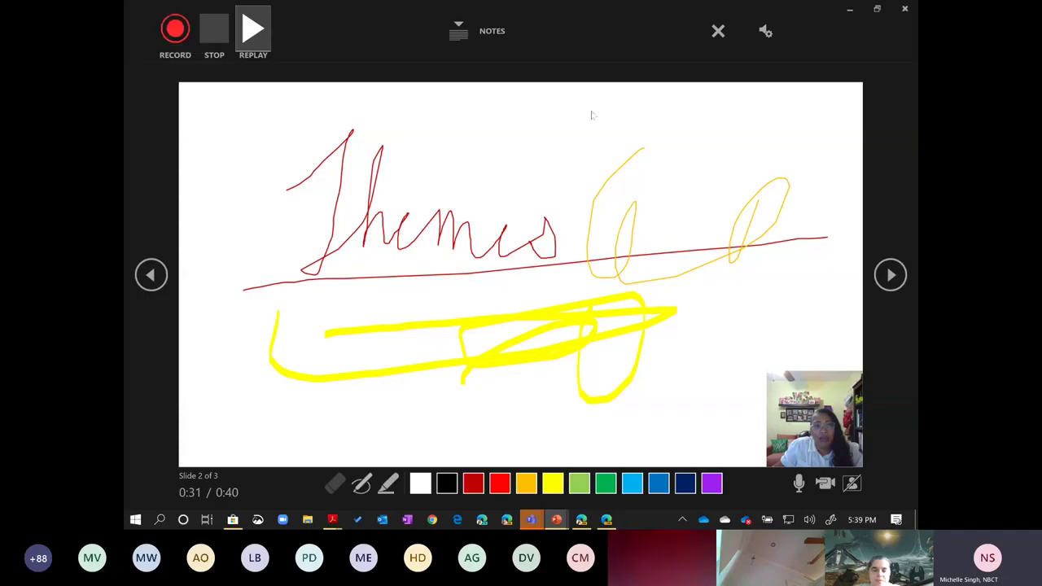
Step: Hide the camera preview on slide 3, record about 2 seconds, and return to slide 3 from the end screen
{"action": "left_click", "coordinate": [887, 277]}
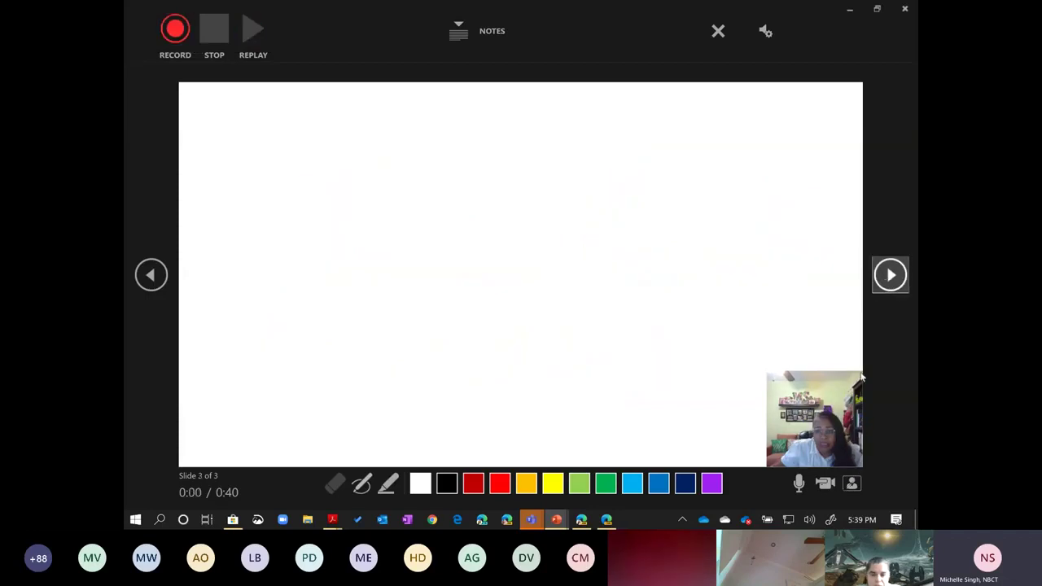
{"action": "left_click", "coordinate": [852, 483]}
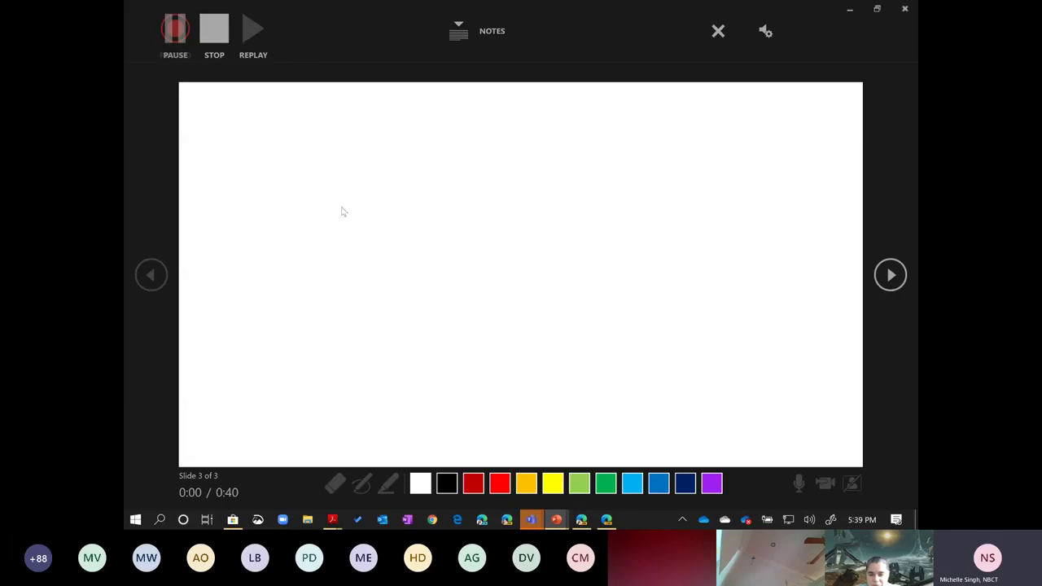
{"action": "left_click", "coordinate": [343, 211]}
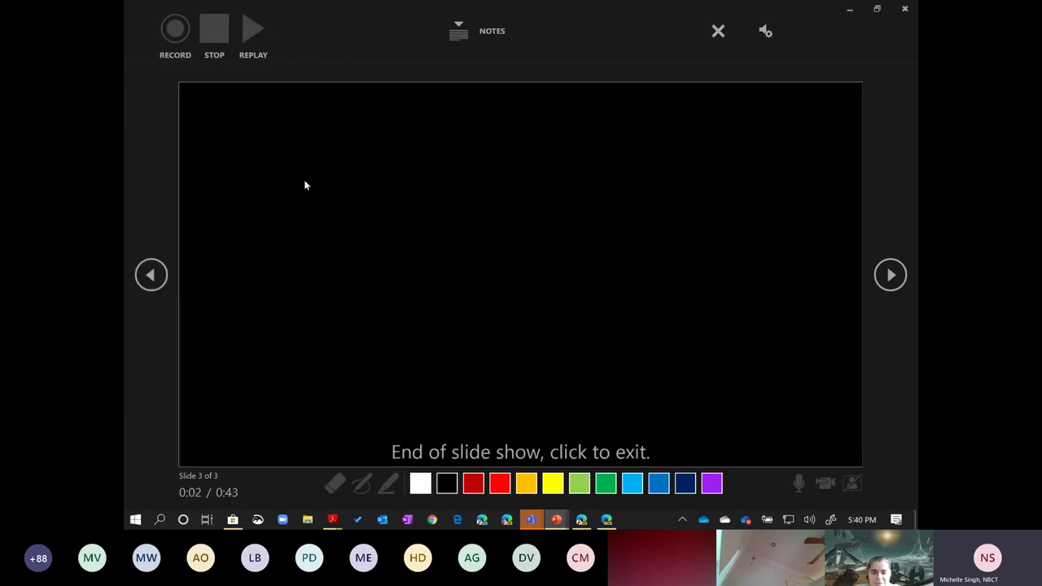
{"action": "left_click", "coordinate": [150, 275]}
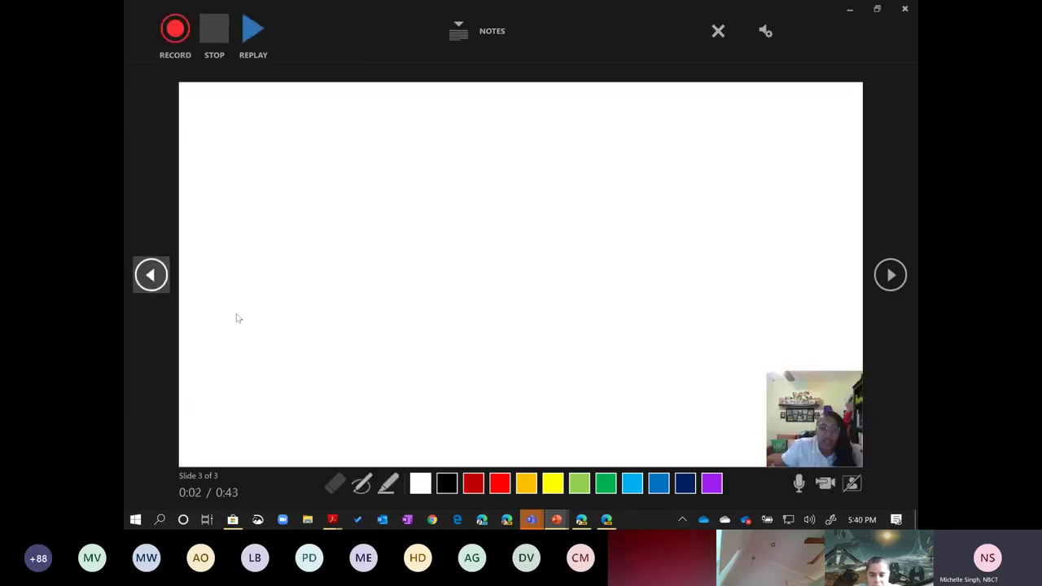
Step: Record slide 3 again for about 5 seconds and close the slide show recorder
{"action": "left_click", "coordinate": [173, 31]}
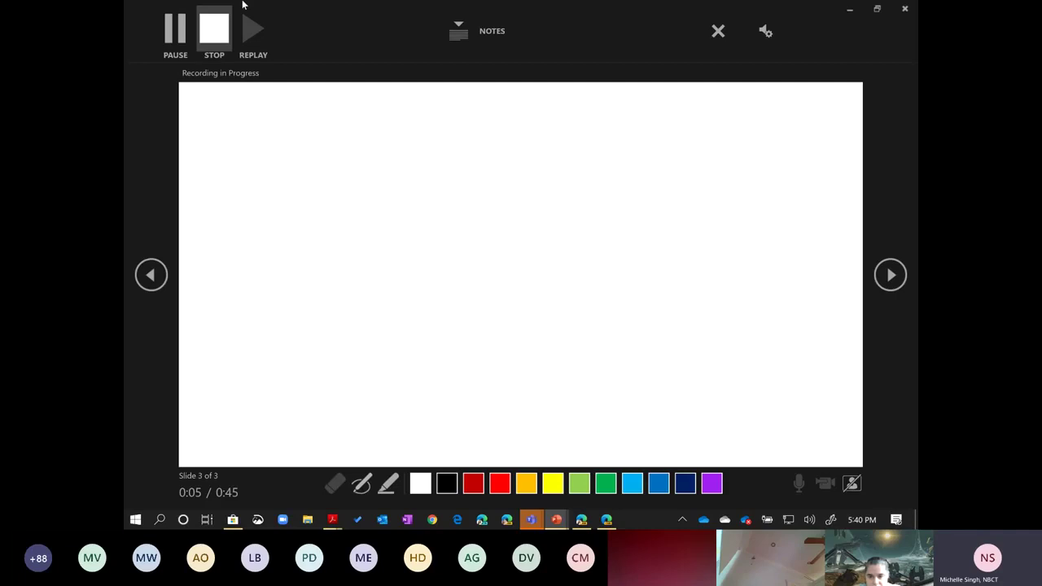
{"action": "left_click", "coordinate": [232, 8]}
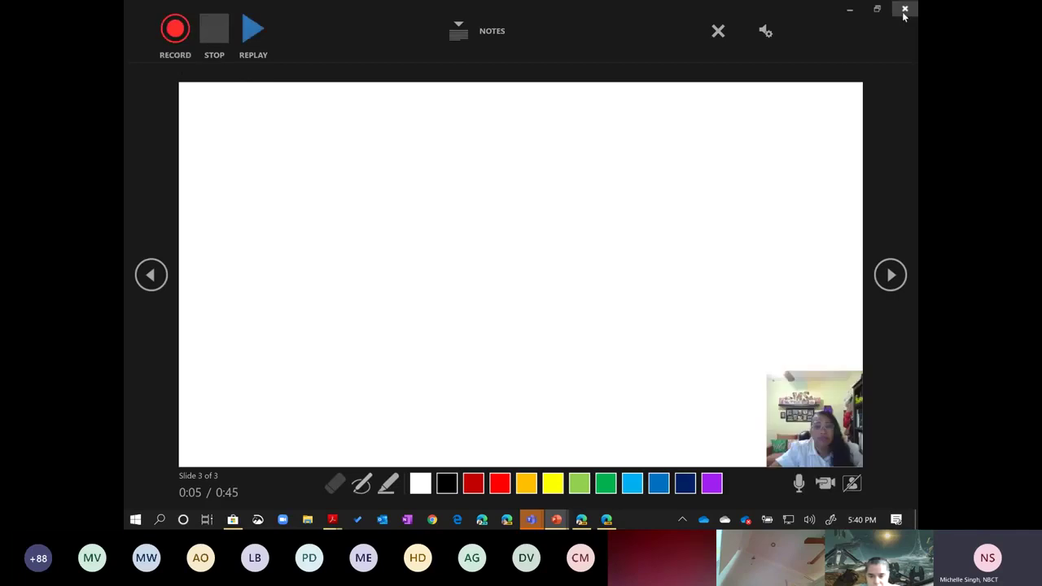
{"action": "left_click", "coordinate": [903, 10]}
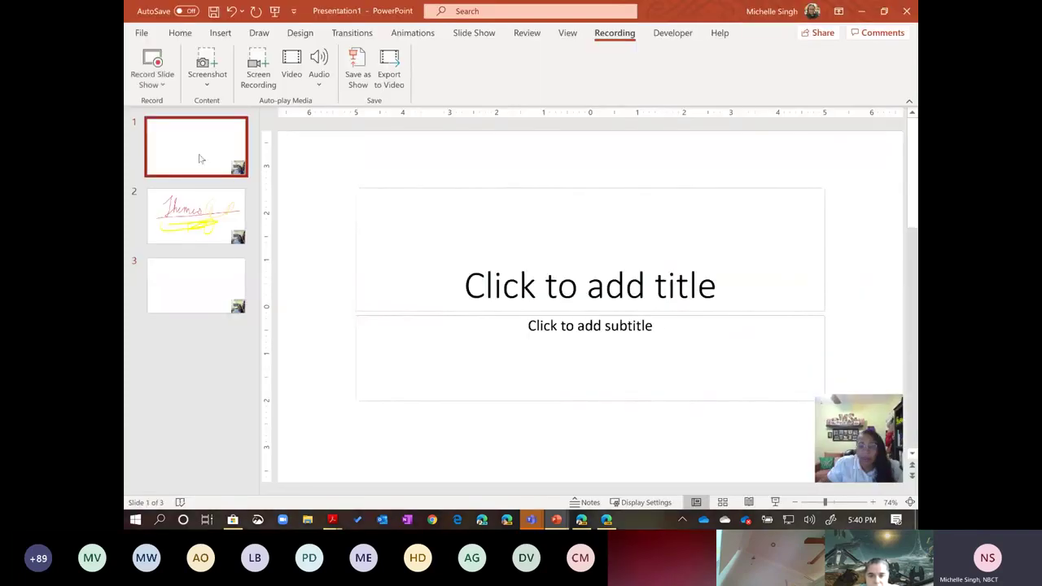
Step: Review slides 1 to 3 for their embedded camera recordings, ending on slide 1
{"action": "left_click", "coordinate": [202, 238]}
{"action": "left_click", "coordinate": [202, 301]}
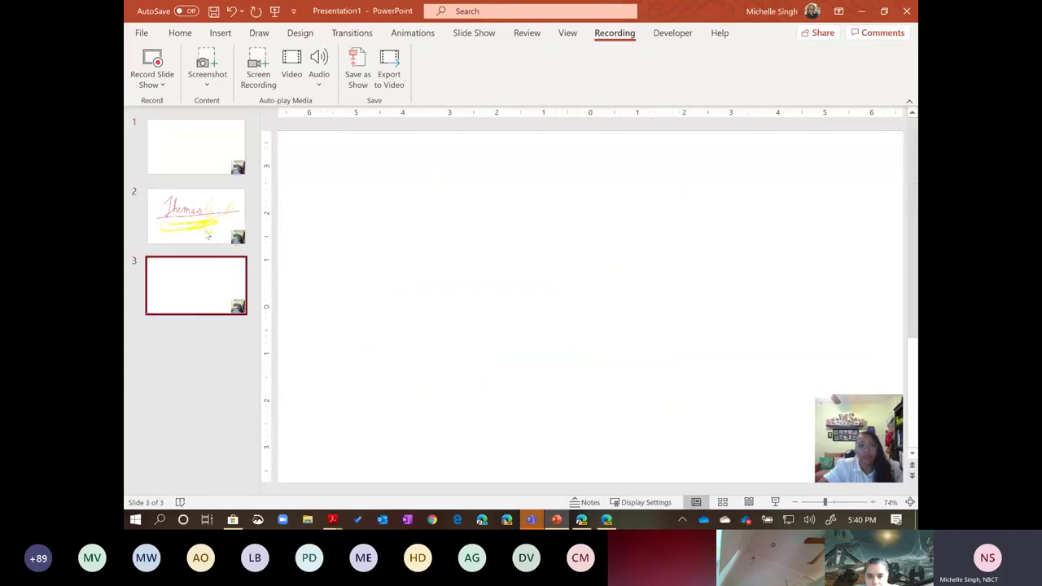
{"action": "key", "text": "Up"}
{"action": "key", "text": "Up"}
{"action": "key", "text": "Down"}
{"action": "key", "text": "Down"}
{"action": "left_click", "coordinate": [211, 146]}
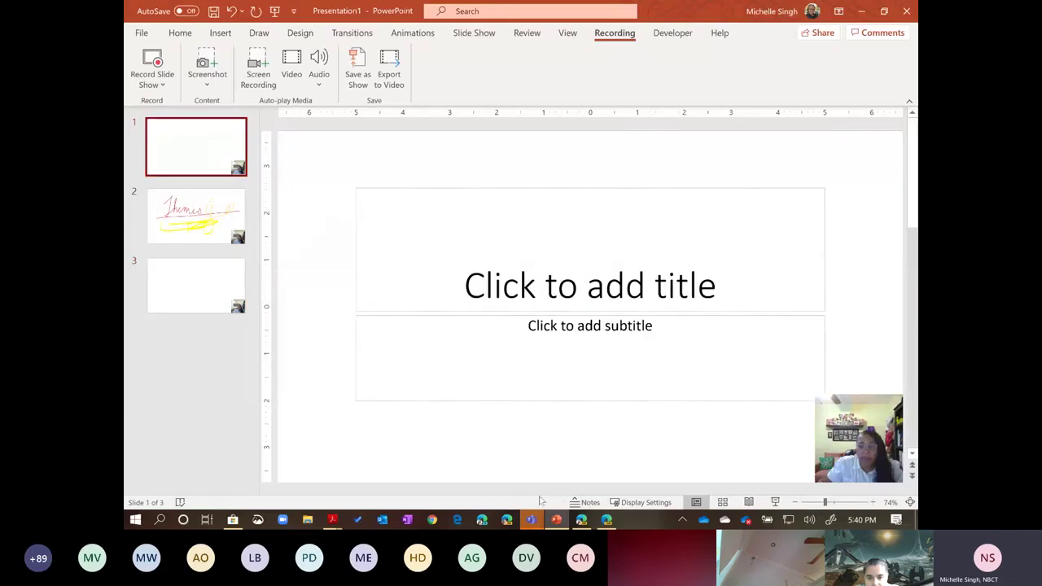
Step: Switch to the Edge browser and display the online Excel workbook of recording resources
{"action": "left_click", "coordinate": [606, 521]}
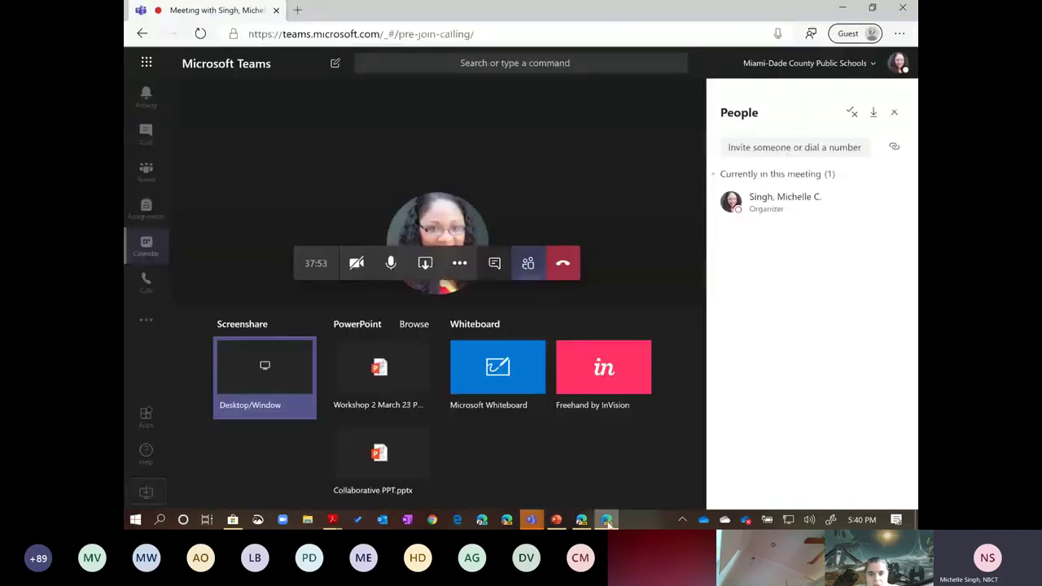
{"action": "left_click", "coordinate": [606, 521]}
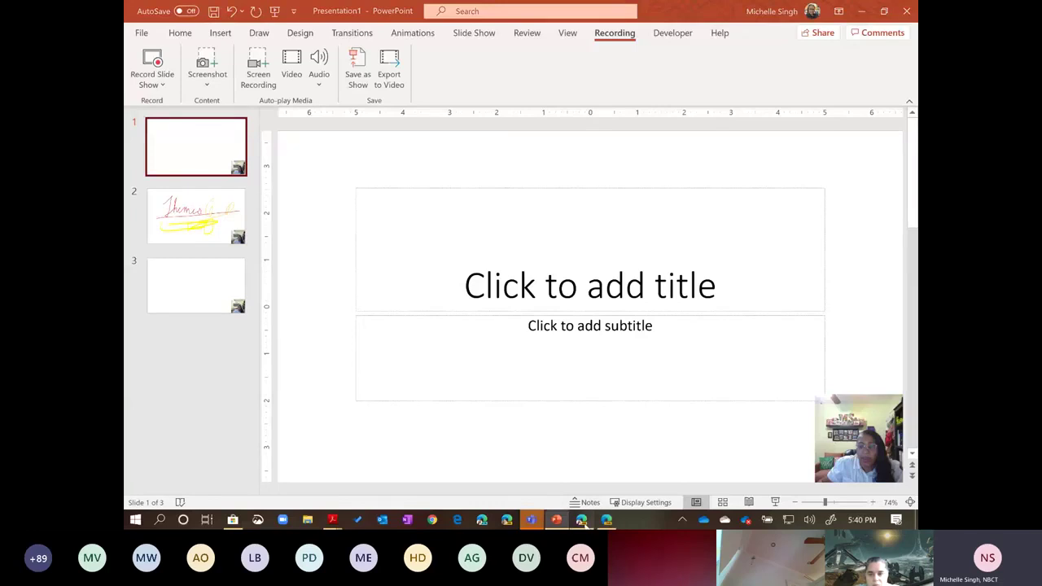
{"action": "left_click", "coordinate": [581, 520]}
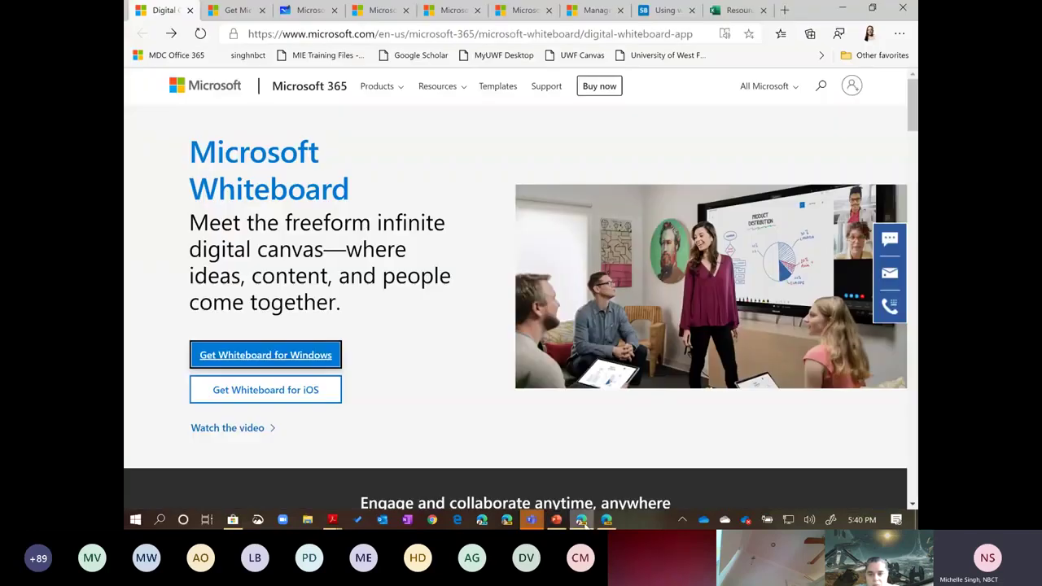
{"action": "left_click", "coordinate": [737, 10]}
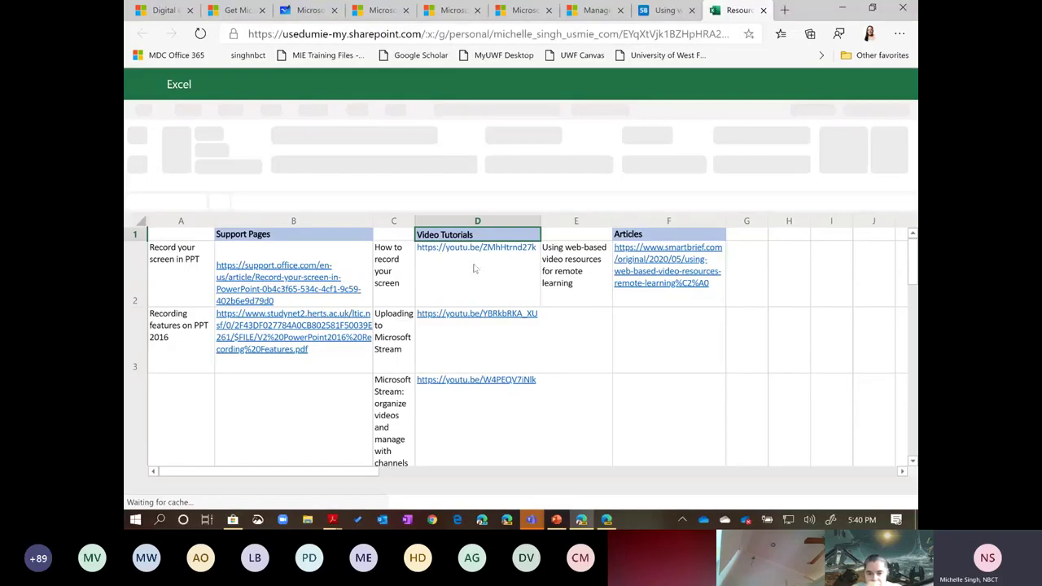
Step: Open the linked article on web-based video resources for remote learning and show it in Immersive Reader
{"action": "left_click", "coordinate": [683, 289]}
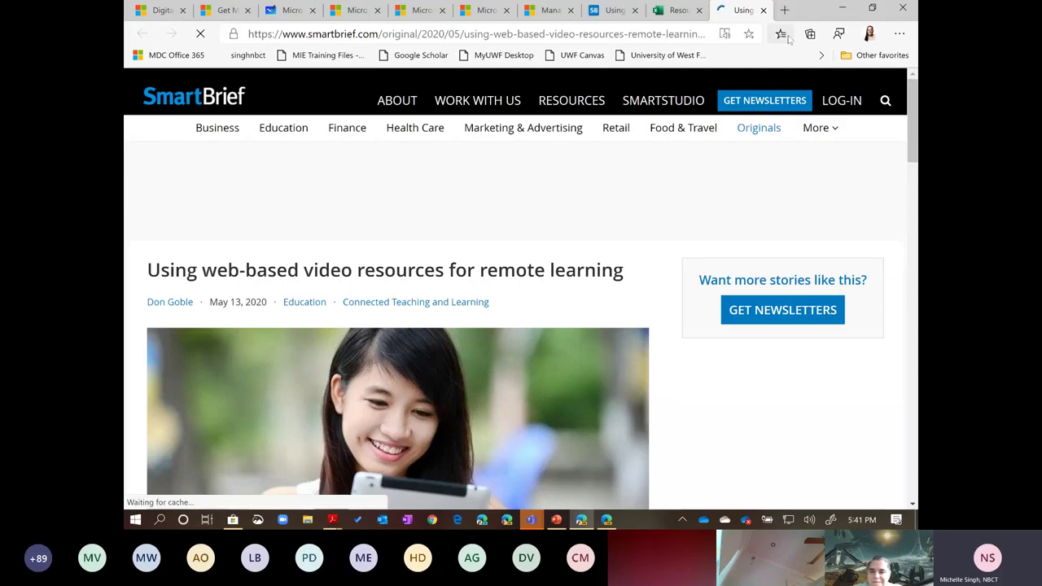
{"action": "left_click", "coordinate": [725, 34]}
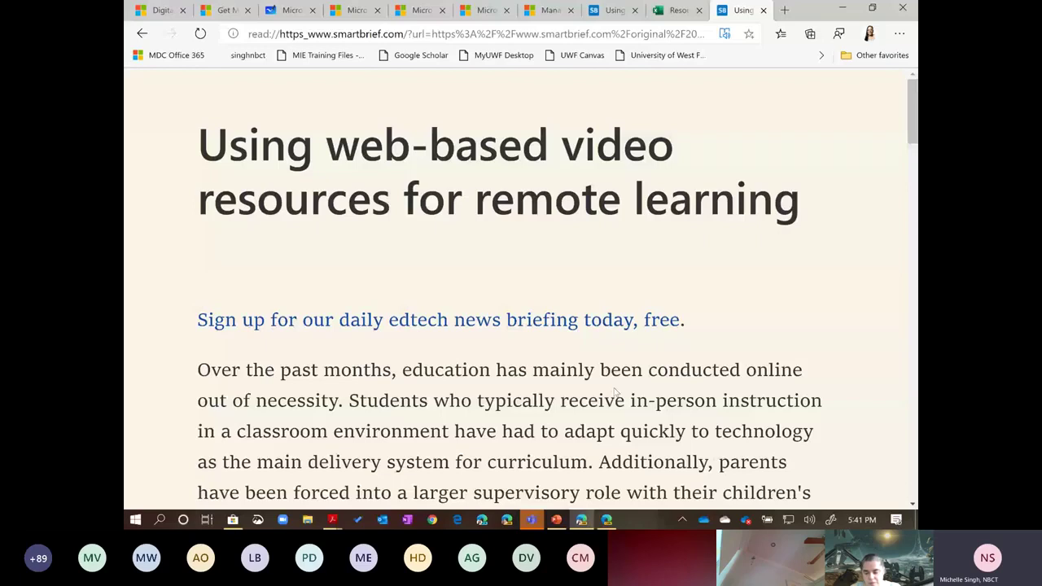
{"action": "scroll", "coordinate": [616, 393], "scroll_direction": "down", "scroll_amount": 2}
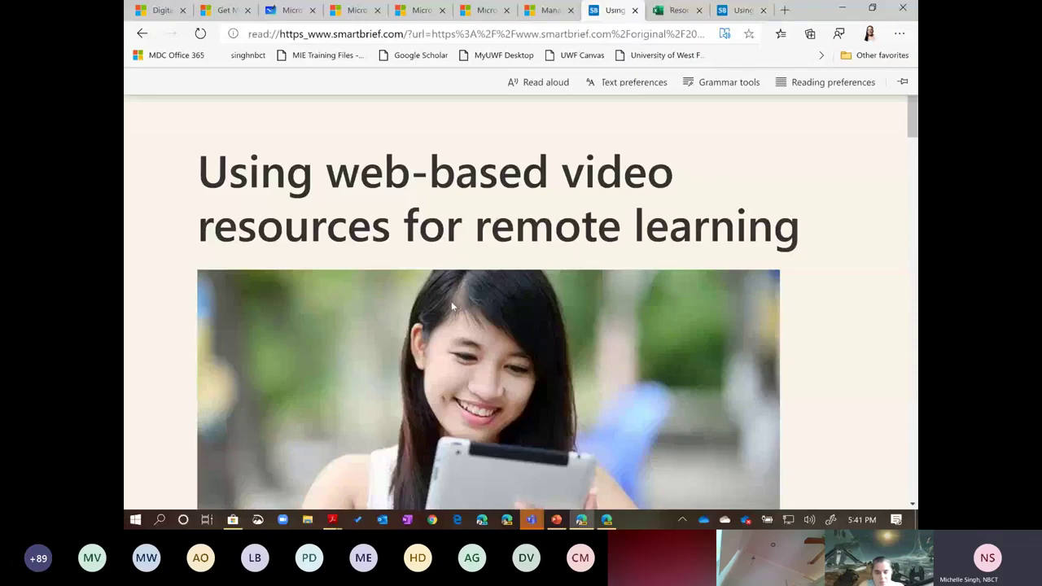
Step: Examine the article's passage on teamwork and critical thinking and its Flipped Classroom Model section
{"action": "scroll", "coordinate": [451, 303], "scroll_direction": "down", "scroll_amount": 10}
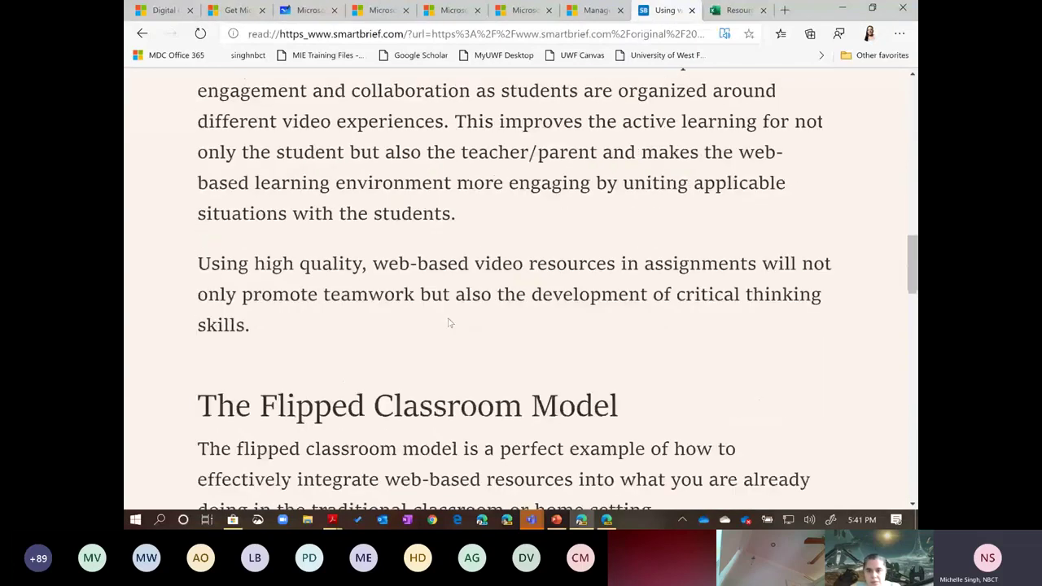
{"action": "left_click_drag", "start_coordinate": [411, 264], "coordinate": [756, 263]}
{"action": "left_click", "coordinate": [650, 293]}
{"action": "scroll", "coordinate": [358, 309], "scroll_direction": "down", "scroll_amount": 1}
{"action": "left_click_drag", "start_coordinate": [262, 230], "coordinate": [419, 229]}
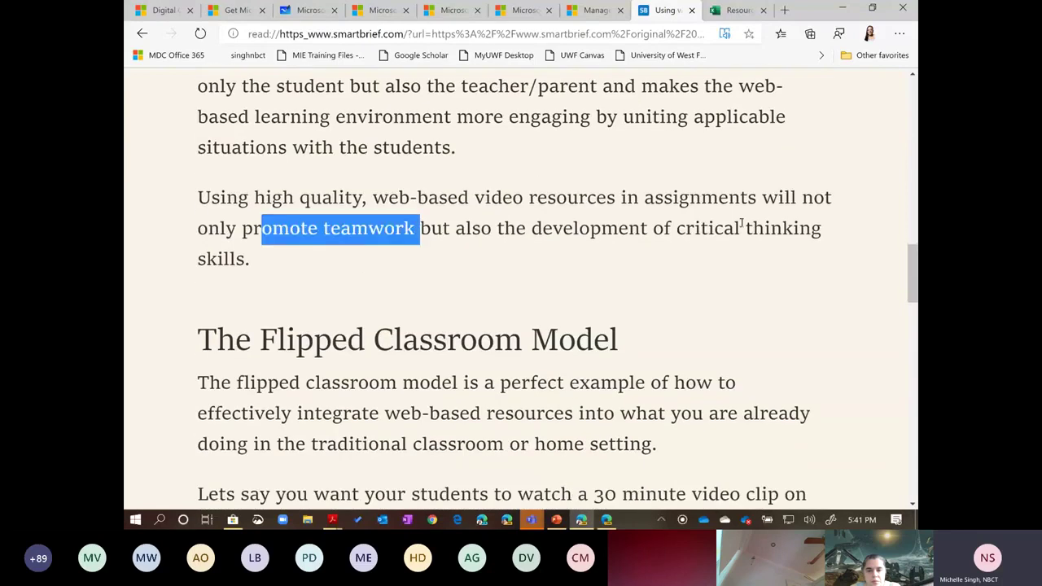
{"action": "left_click_drag", "start_coordinate": [578, 229], "coordinate": [770, 229]}
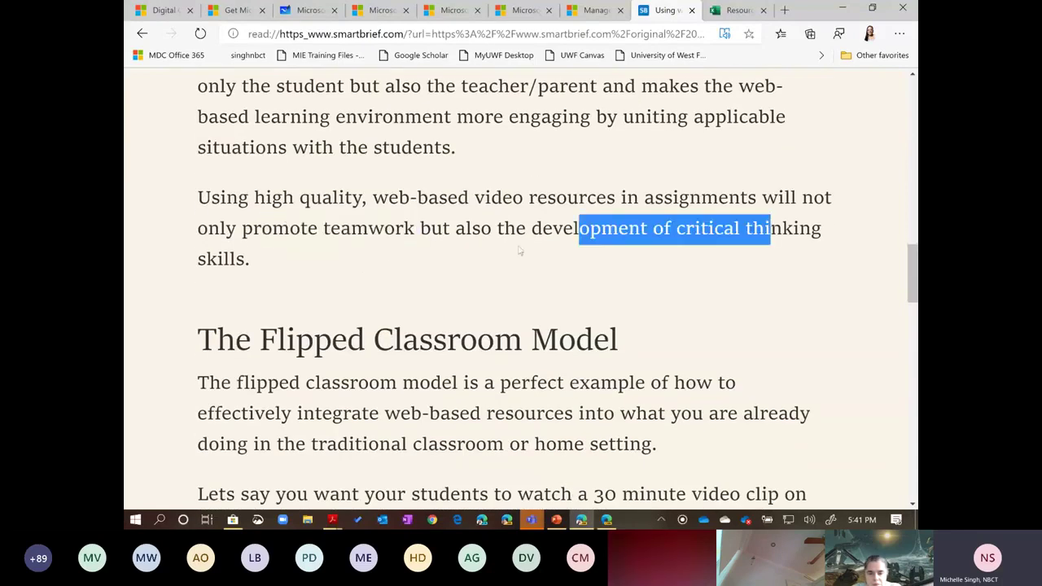
{"action": "left_click_drag", "start_coordinate": [252, 259], "coordinate": [197, 229]}
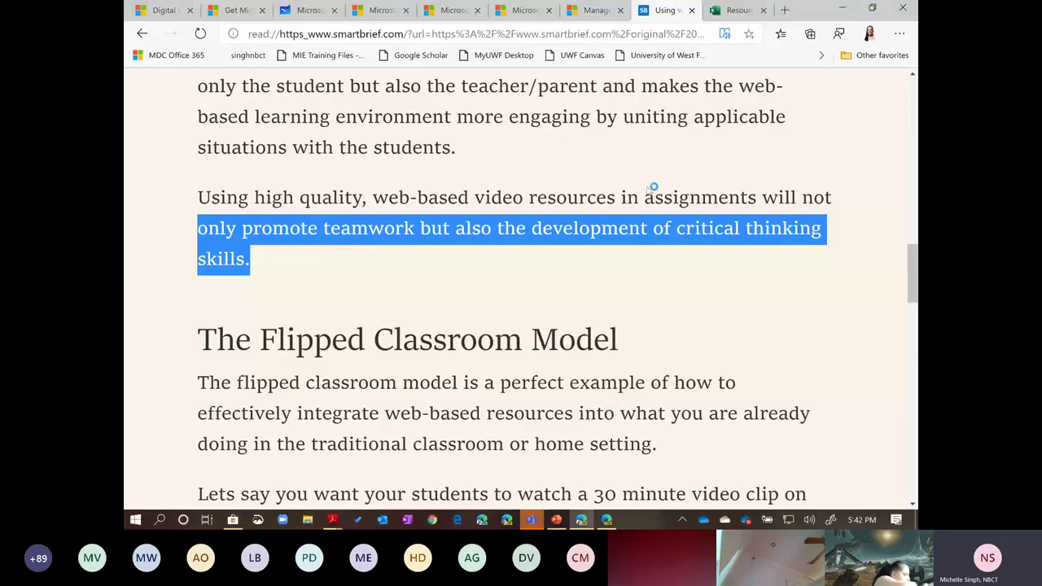
{"action": "left_click", "coordinate": [486, 283]}
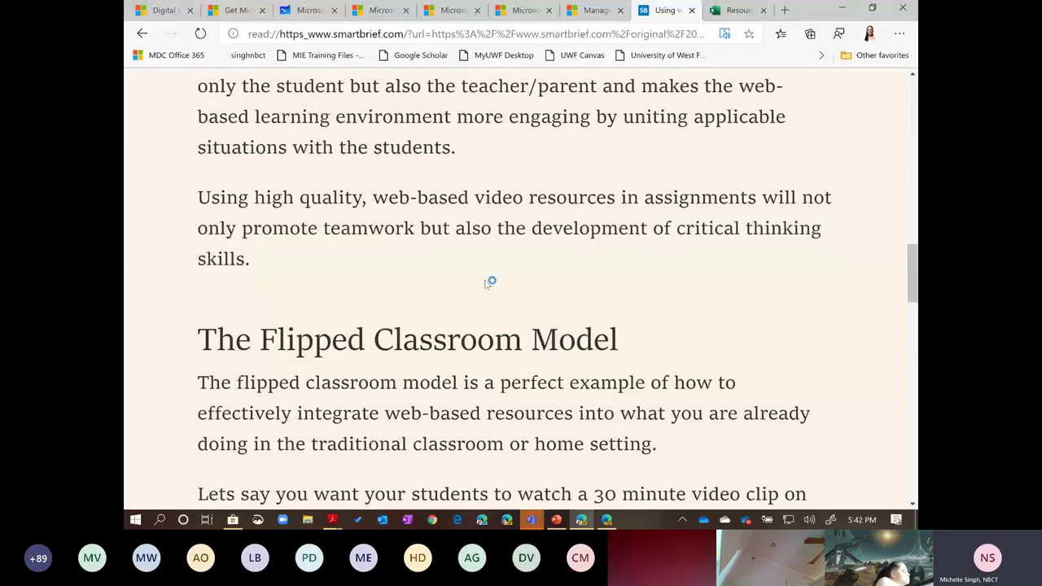
{"action": "scroll", "coordinate": [486, 283], "scroll_direction": "down", "scroll_amount": 3}
{"action": "scroll", "coordinate": [647, 159], "scroll_direction": "up", "scroll_amount": 1}
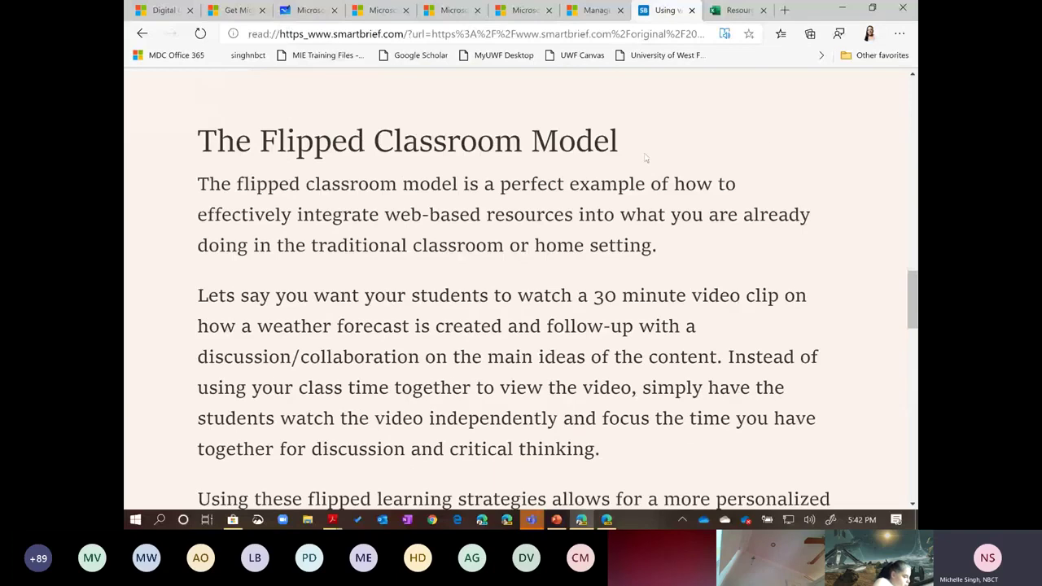
Step: Examine the rest of the Flipped Classroom Model section and the section on web-based video resources for teachers and students
{"action": "scroll", "coordinate": [509, 277], "scroll_direction": "down", "scroll_amount": 1}
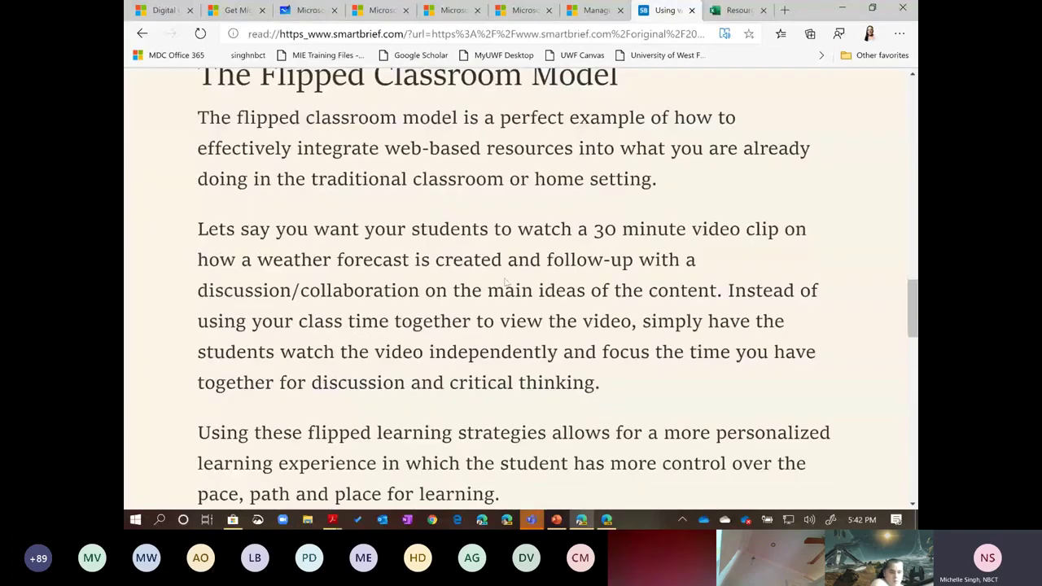
{"action": "scroll", "coordinate": [505, 283], "scroll_direction": "down", "scroll_amount": 1}
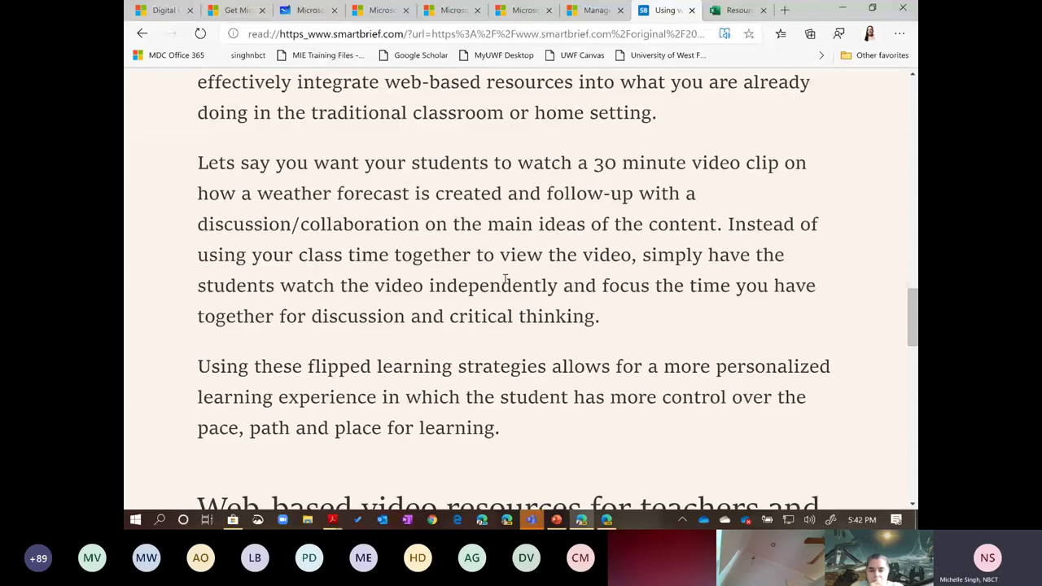
{"action": "scroll", "coordinate": [505, 281], "scroll_direction": "down", "scroll_amount": 1}
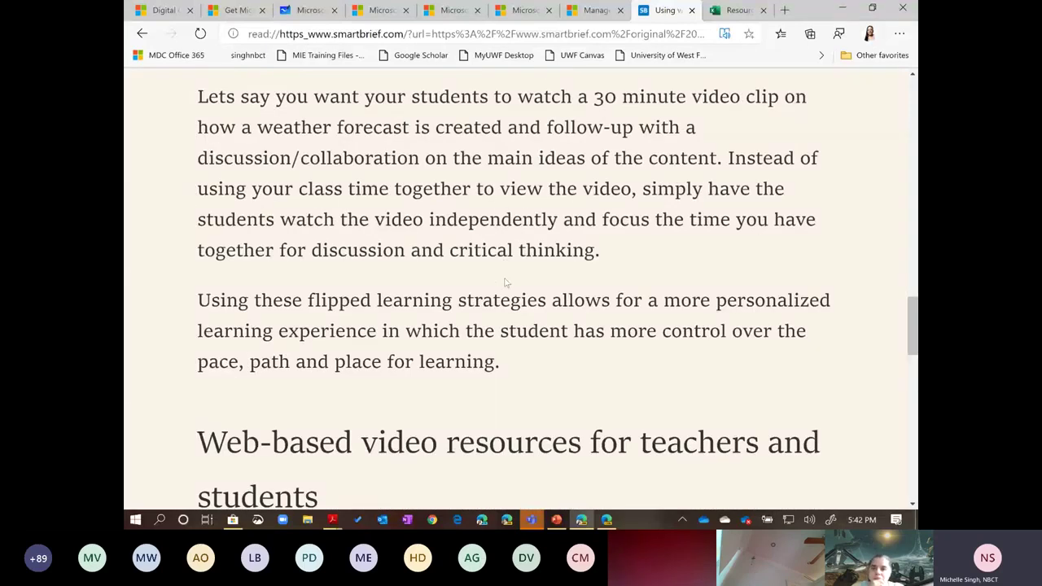
{"action": "scroll", "coordinate": [505, 282], "scroll_direction": "down", "scroll_amount": 1}
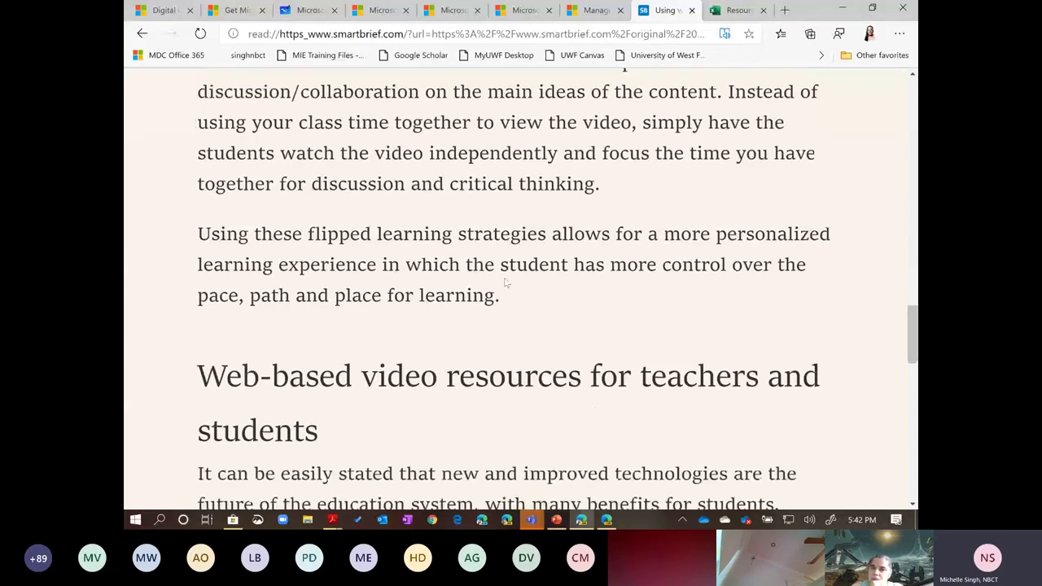
{"action": "scroll", "coordinate": [505, 283], "scroll_direction": "down", "scroll_amount": 3}
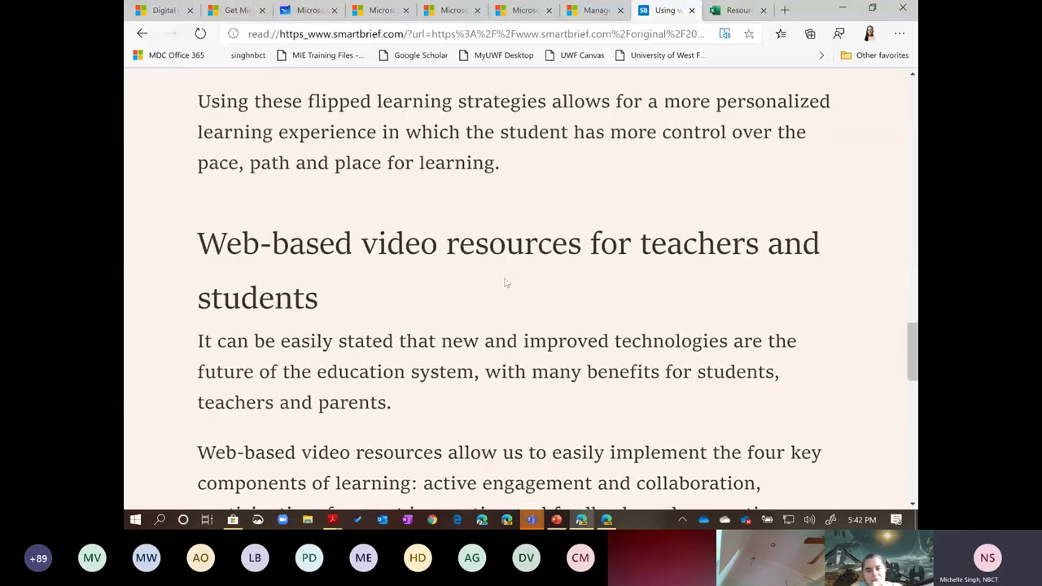
{"action": "scroll", "coordinate": [505, 282], "scroll_direction": "down", "scroll_amount": 2}
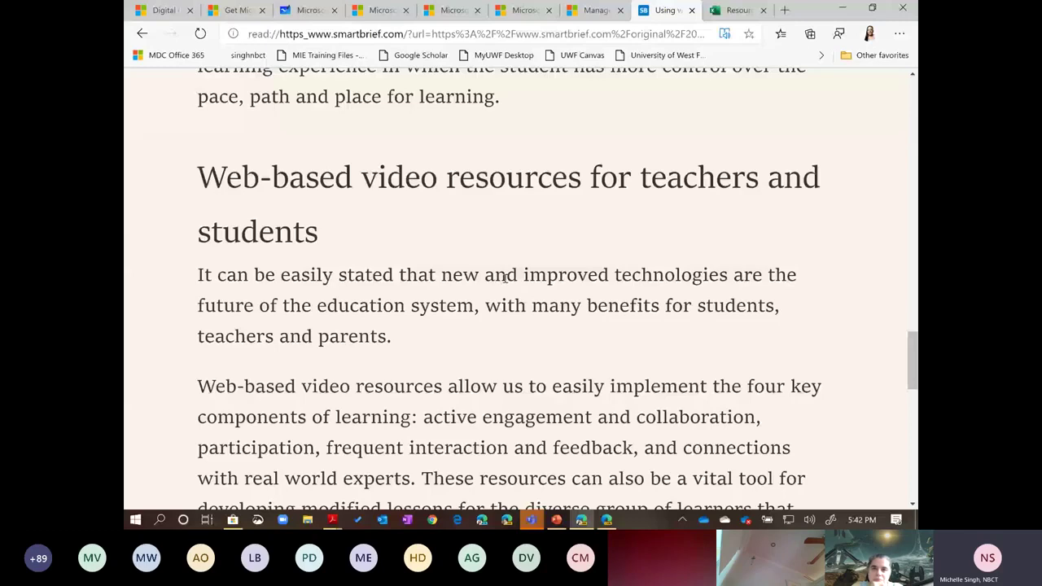
{"action": "scroll", "coordinate": [505, 281], "scroll_direction": "down", "scroll_amount": 2}
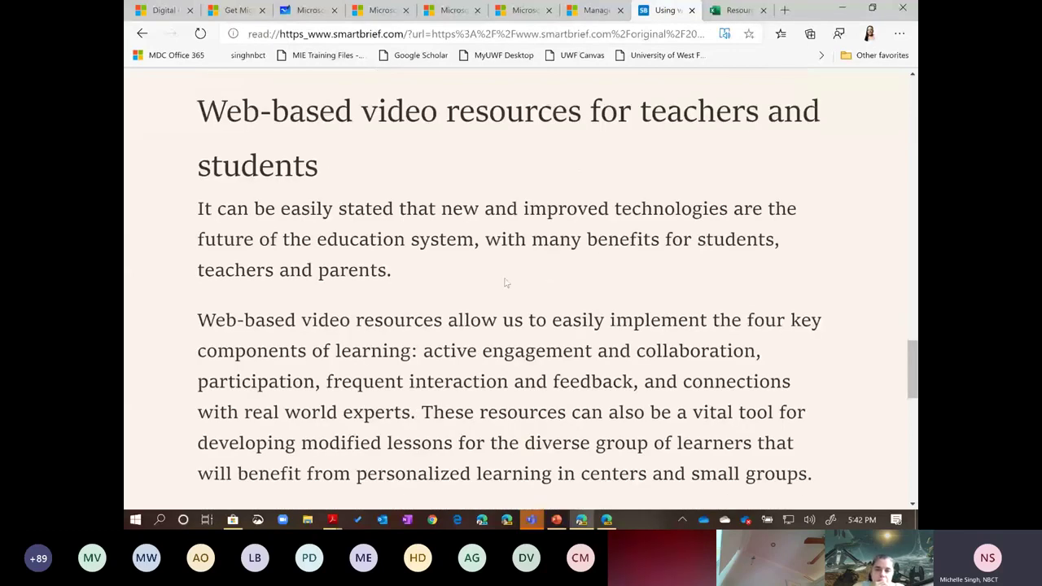
{"action": "scroll", "coordinate": [505, 282], "scroll_direction": "down", "scroll_amount": 2}
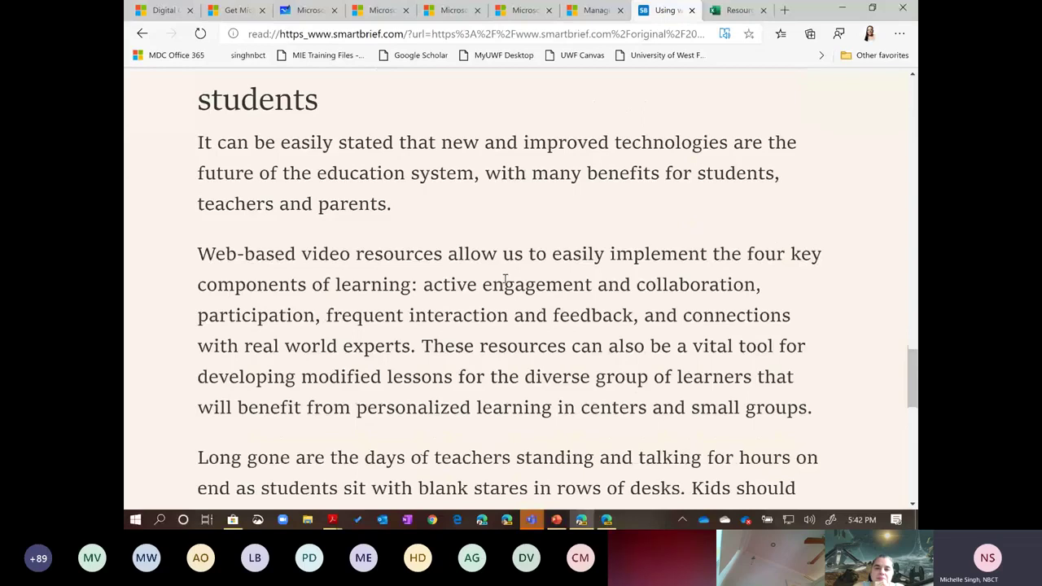
{"action": "scroll", "coordinate": [504, 279], "scroll_direction": "down", "scroll_amount": 2}
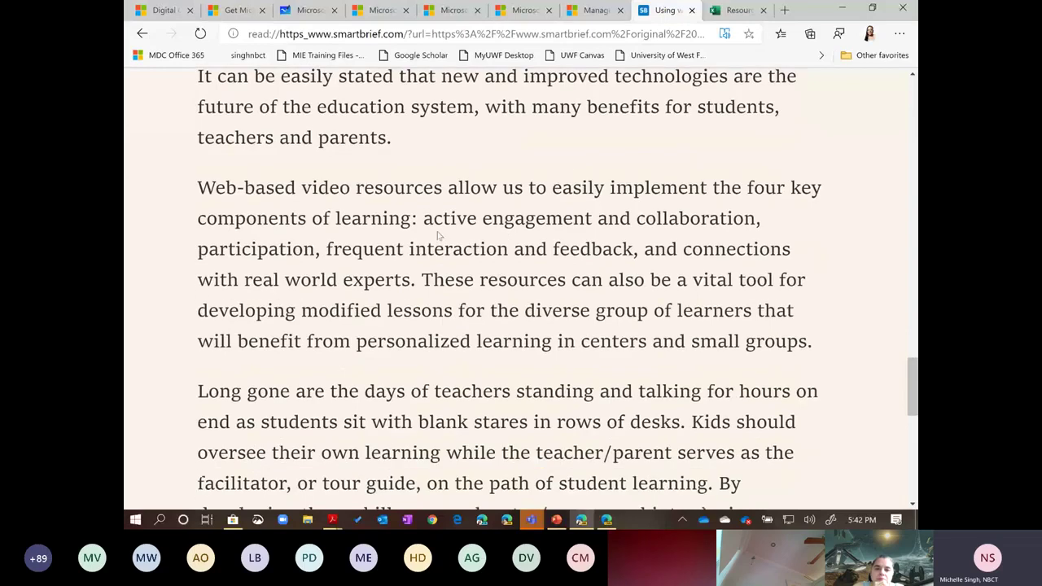
Step: Highlight the article's components of learning, from "active engagement and collaboration" through "connections with real world experts"
{"action": "left_click_drag", "start_coordinate": [423, 218], "coordinate": [752, 218]}
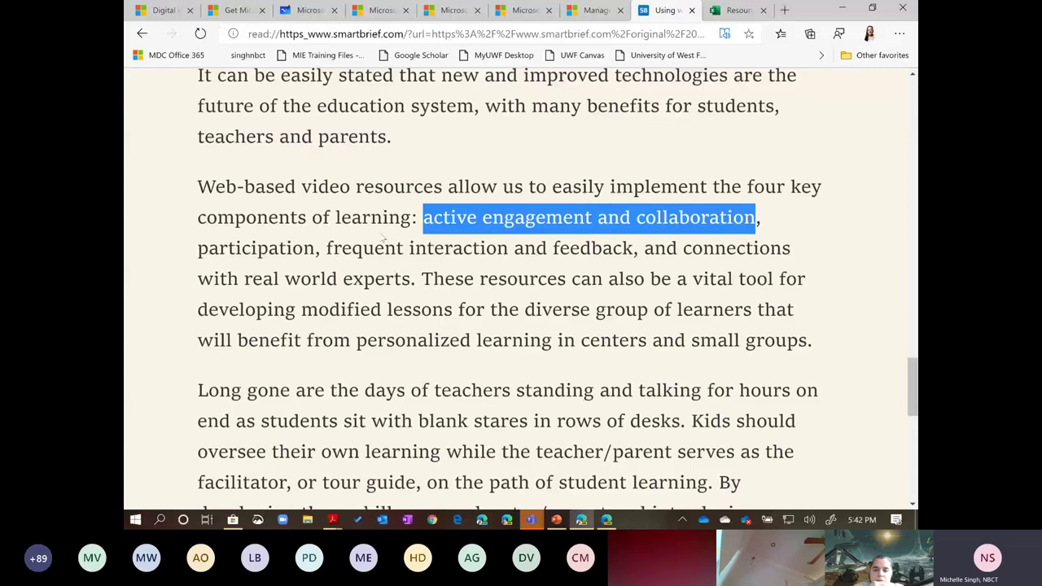
{"action": "scroll", "coordinate": [383, 240], "scroll_direction": "down", "scroll_amount": 1}
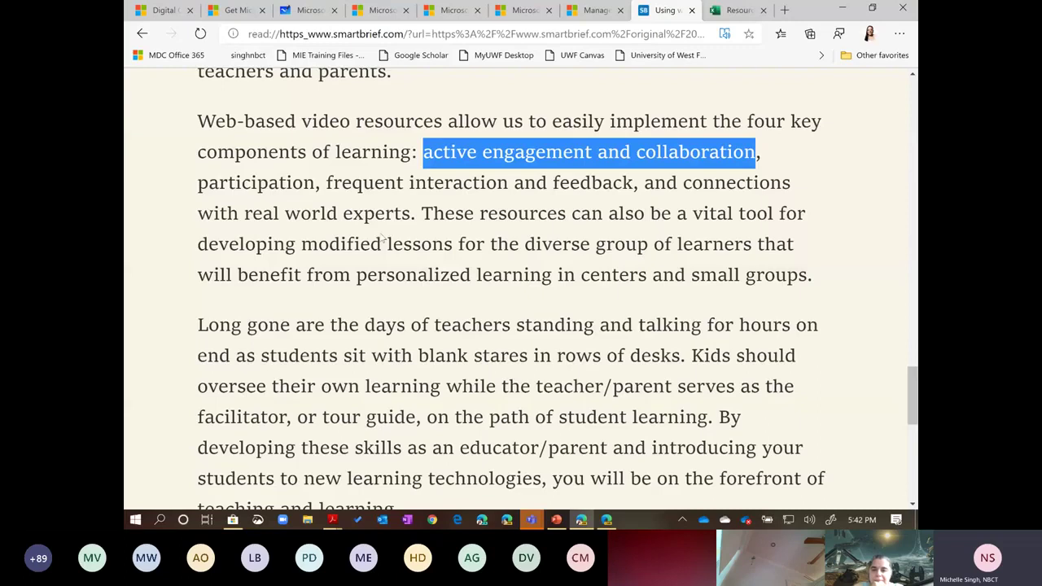
{"action": "left_click", "coordinate": [491, 178]}
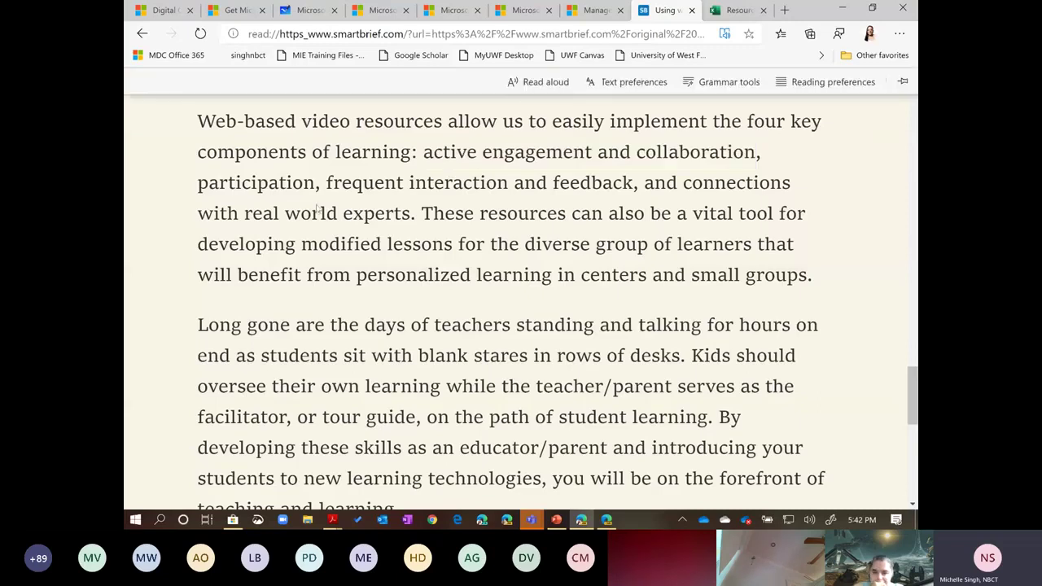
{"action": "left_click_drag", "start_coordinate": [422, 151], "coordinate": [416, 213]}
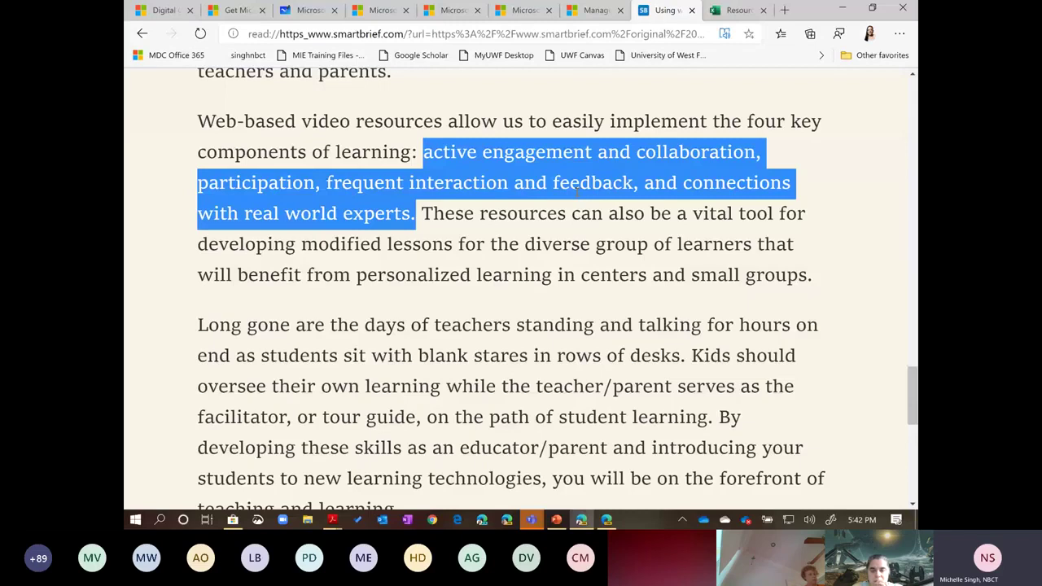
{"action": "scroll", "coordinate": [554, 244], "scroll_direction": "up", "scroll_amount": 1}
{"action": "scroll", "coordinate": [529, 294], "scroll_direction": "down", "scroll_amount": 1}
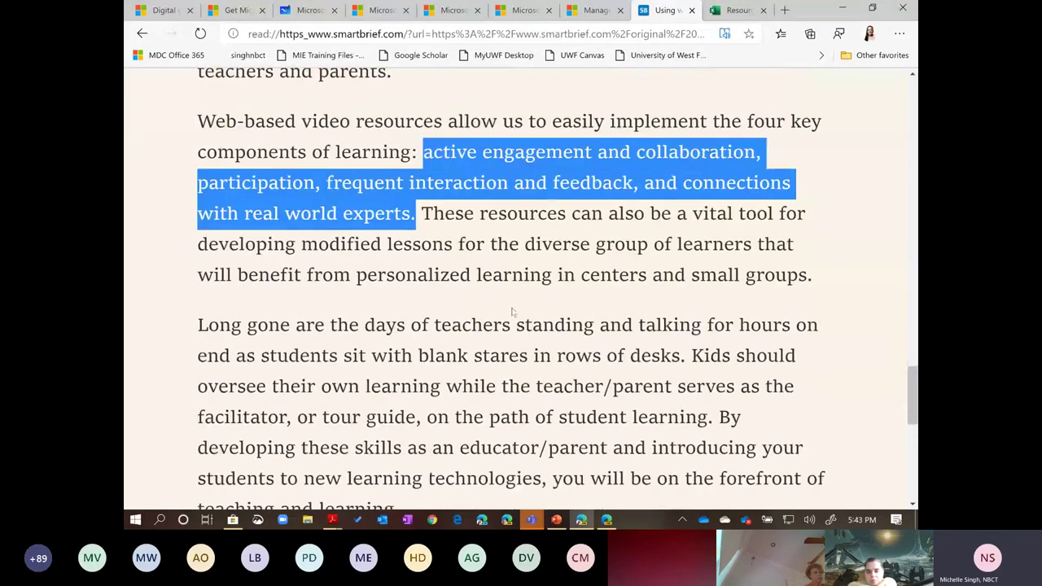
{"action": "scroll", "coordinate": [513, 312], "scroll_direction": "up", "scroll_amount": 1}
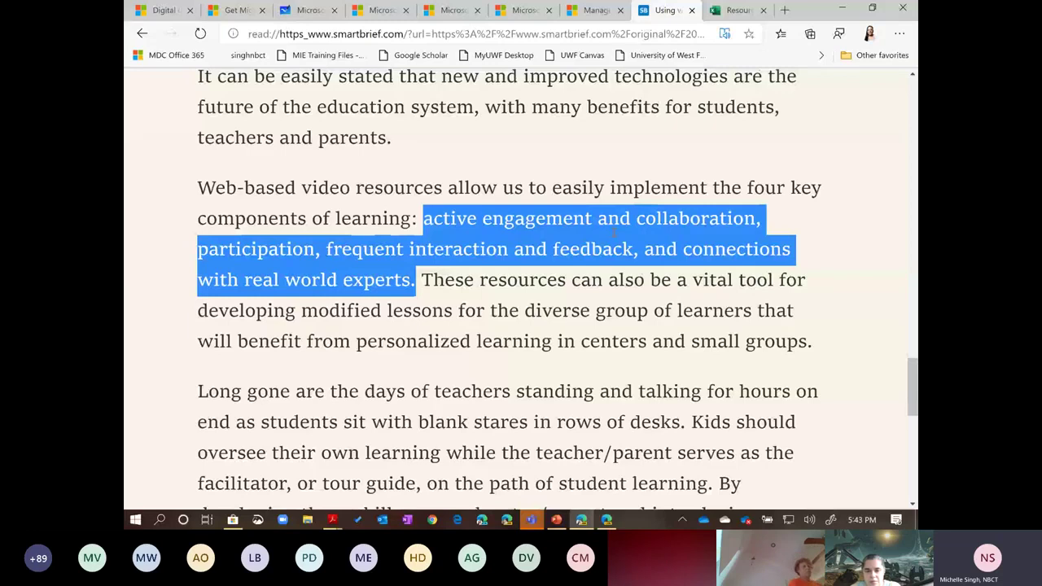
Step: Switch back to the PowerPoint presentation and add a blank slide after slide 3
{"action": "left_click", "coordinate": [843, 9]}
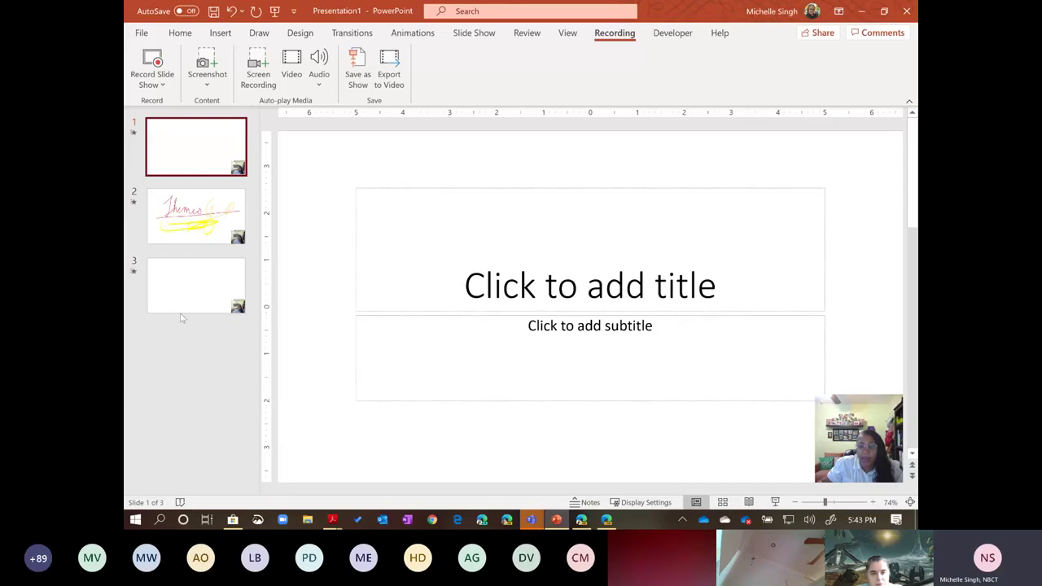
{"action": "left_click", "coordinate": [179, 298]}
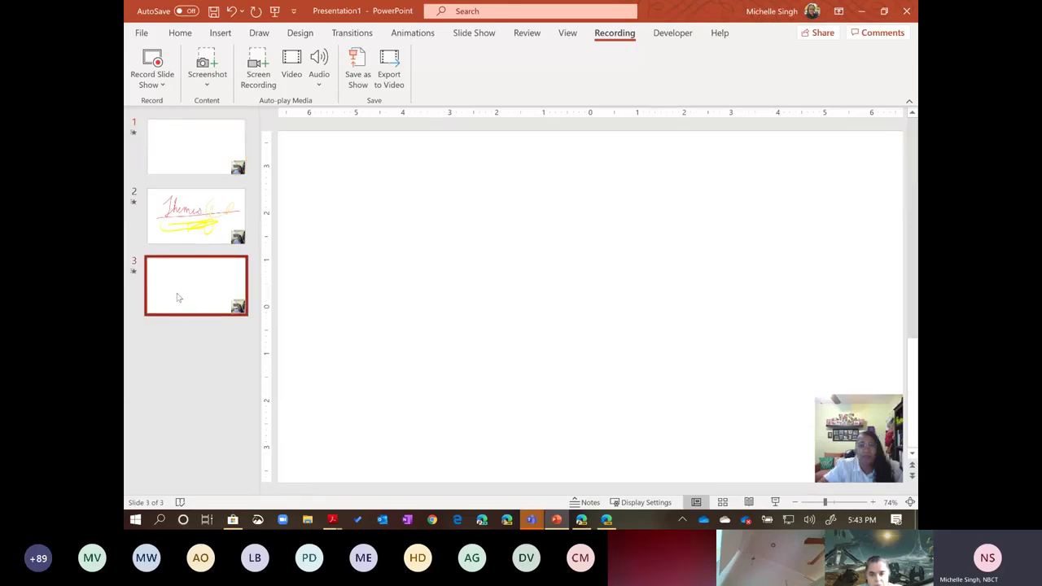
{"action": "key", "text": "ctrl+m"}
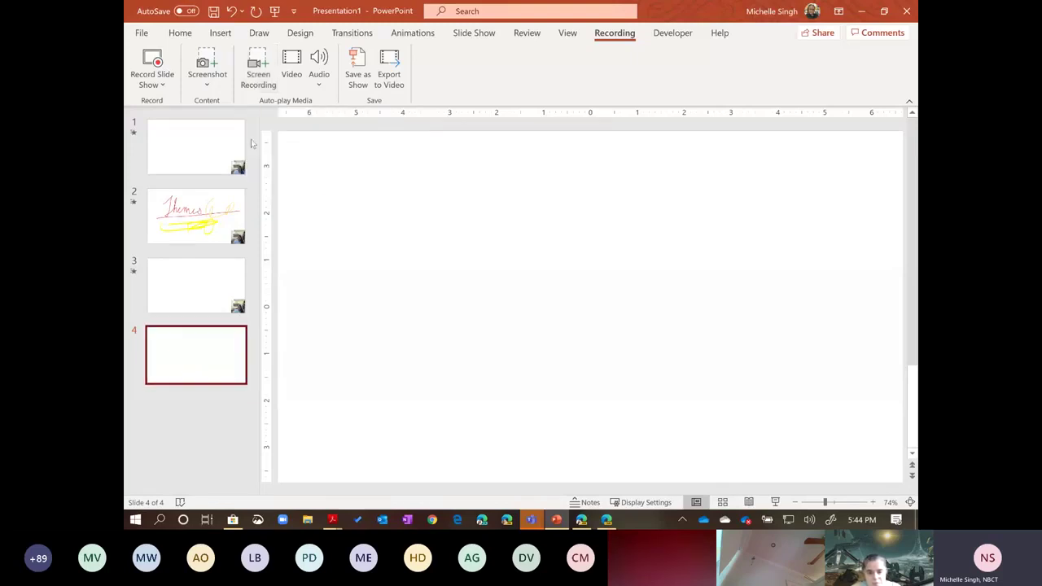
Step: Set up a screen recording covering the screen area above the taskbar and bring the Edge article into view
{"action": "left_click", "coordinate": [260, 73]}
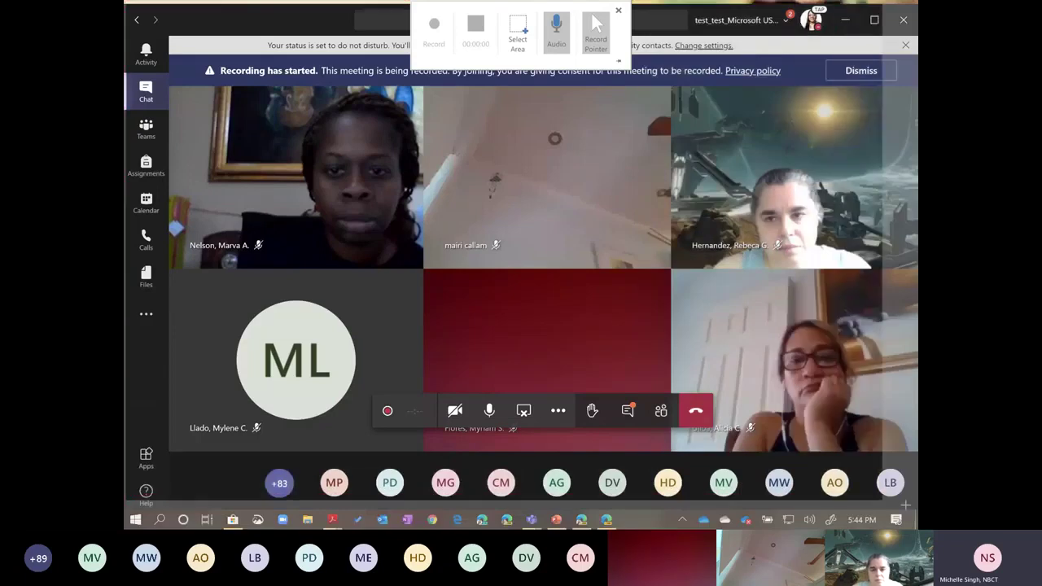
{"action": "left_click_drag", "start_coordinate": [905, 505], "coordinate": [912, 506]}
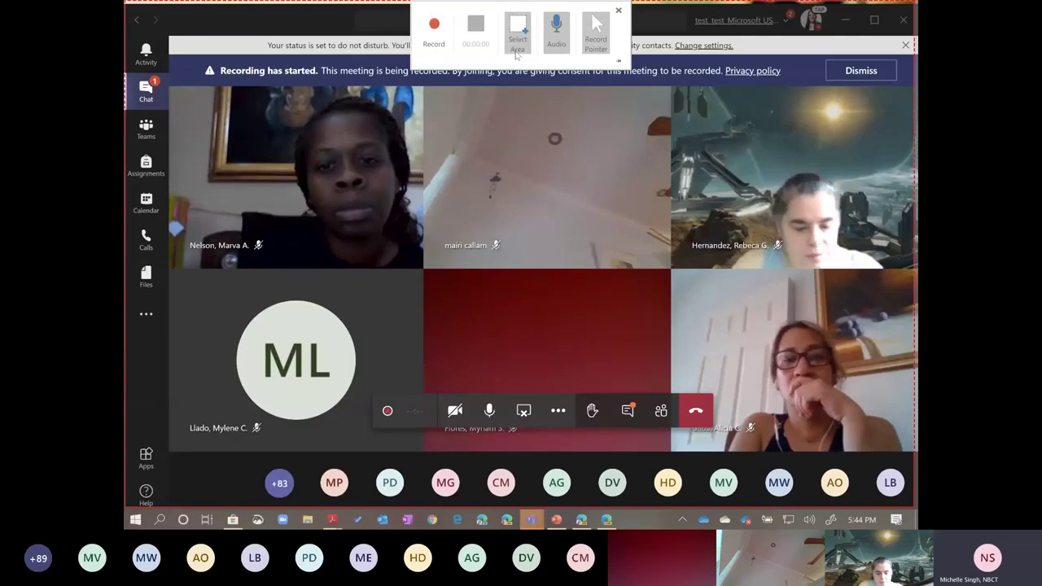
{"action": "left_click", "coordinate": [607, 519]}
{"action": "left_click", "coordinate": [606, 520]}
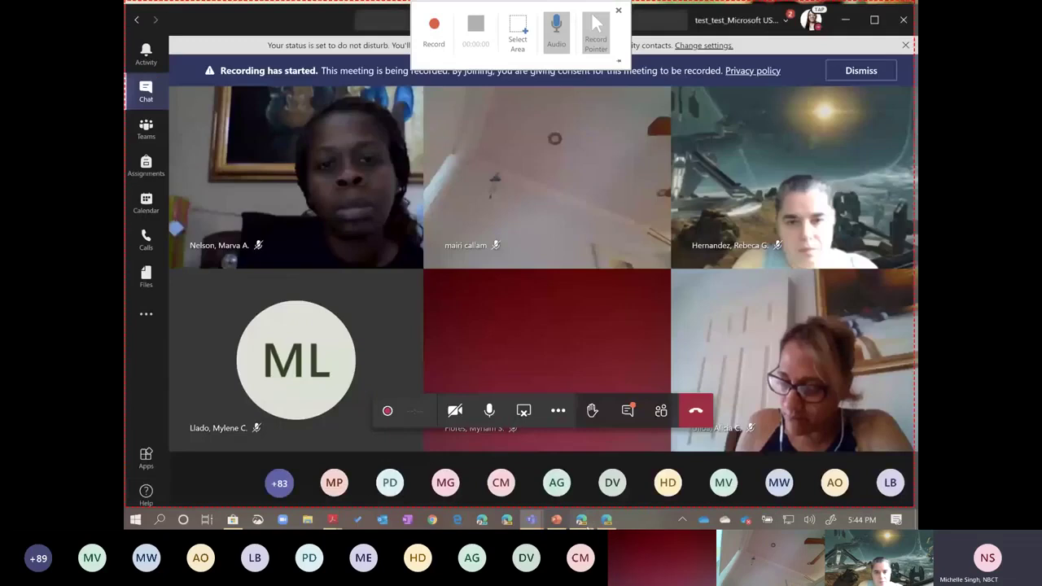
{"action": "left_click", "coordinate": [583, 519]}
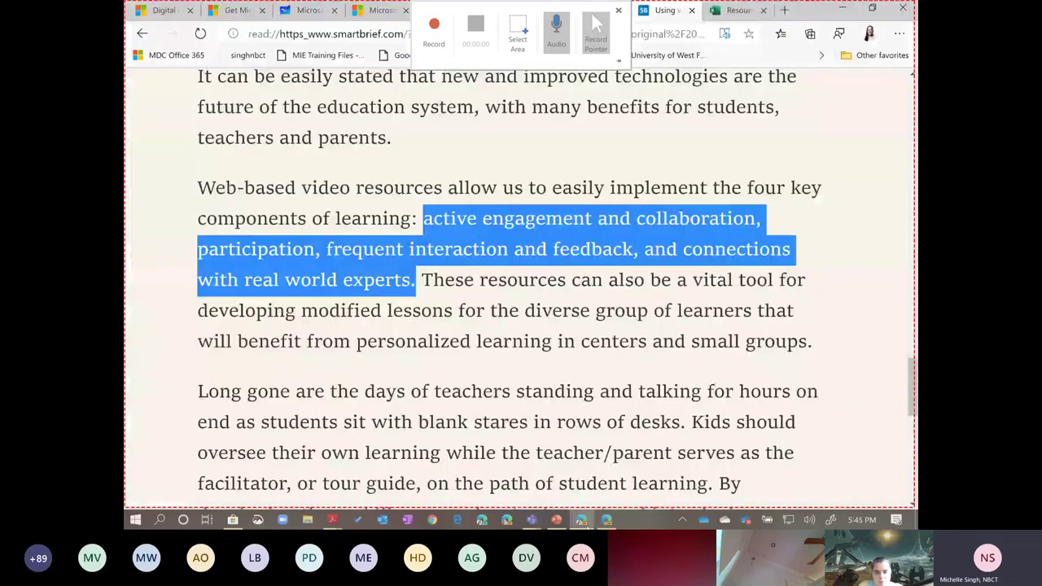
Step: Return to the article's title, "Using web-based video resources for remote learning", and start the screen recording
{"action": "scroll", "coordinate": [477, 341], "scroll_direction": "up", "scroll_amount": 3}
{"action": "scroll", "coordinate": [477, 339], "scroll_direction": "up", "scroll_amount": 15}
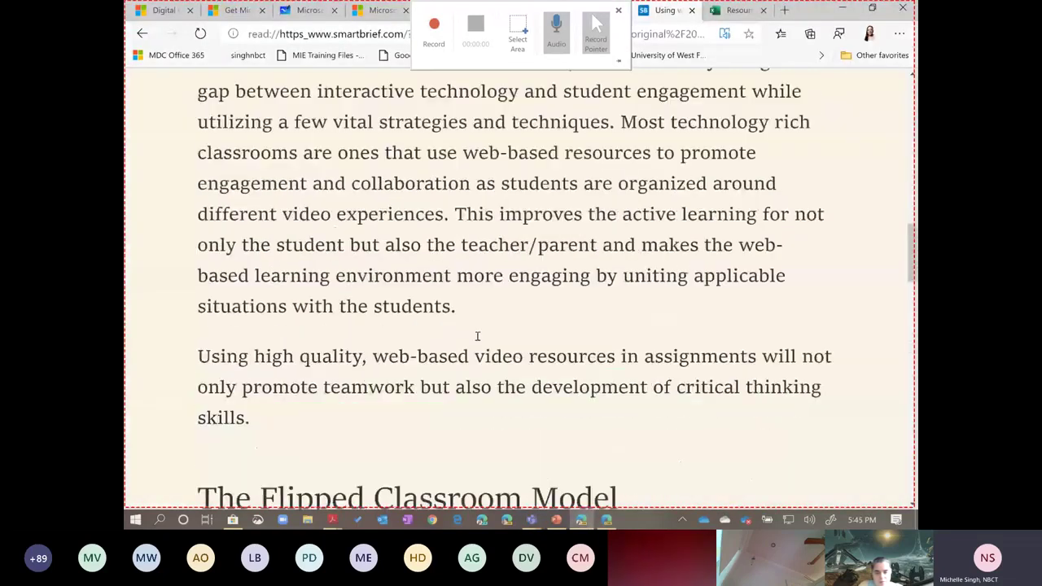
{"action": "scroll", "coordinate": [477, 336], "scroll_direction": "up", "scroll_amount": 10}
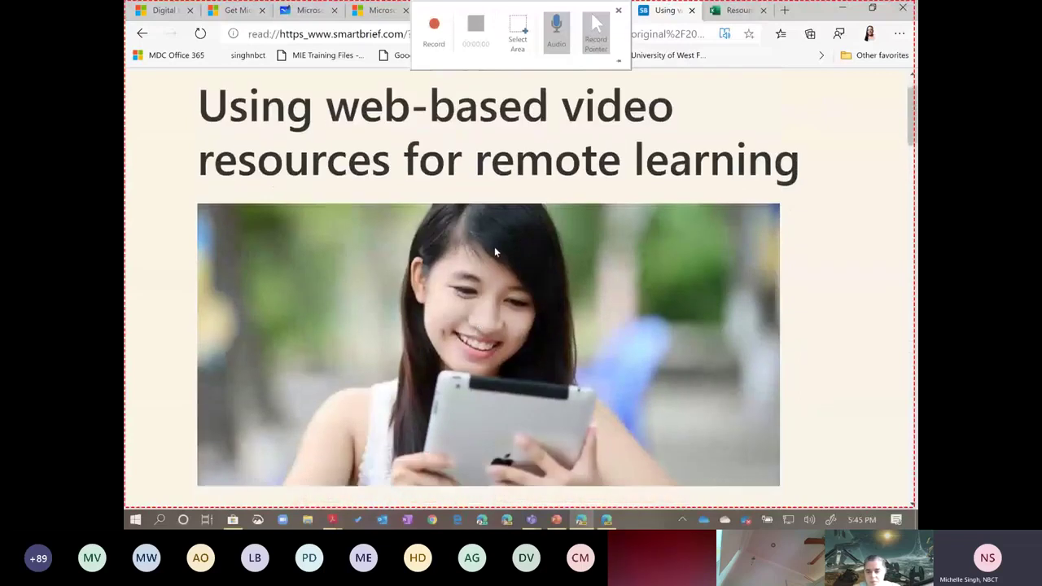
{"action": "left_click", "coordinate": [435, 27]}
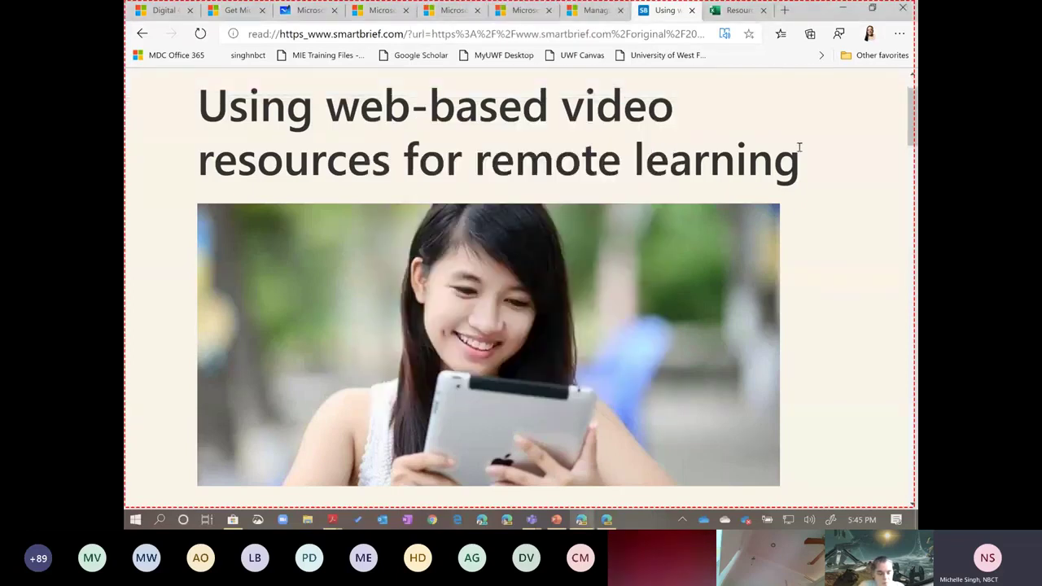
Step: While recording, present the article from its title and highlight the paragraph on teamwork and critical thinking skills
{"action": "scroll", "coordinate": [799, 147], "scroll_direction": "down", "scroll_amount": 1}
{"action": "scroll", "coordinate": [800, 150], "scroll_direction": "up", "scroll_amount": 2}
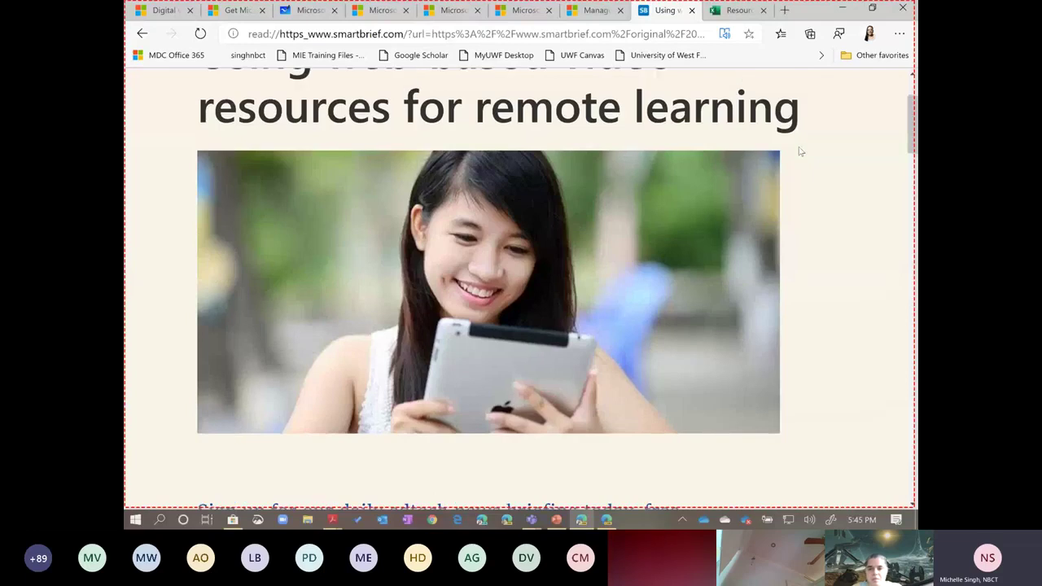
{"action": "scroll", "coordinate": [801, 151], "scroll_direction": "down", "scroll_amount": 5}
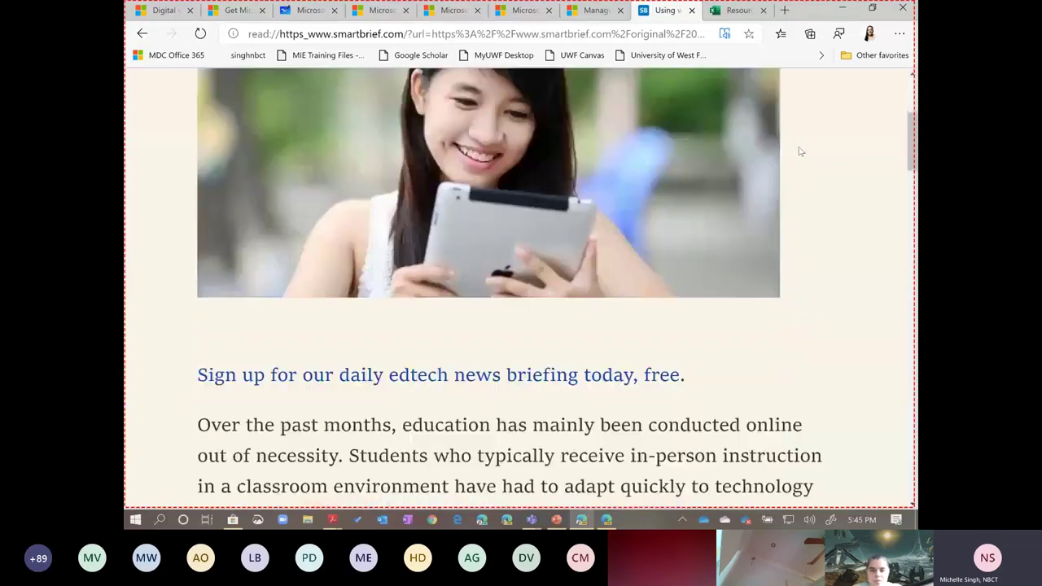
{"action": "scroll", "coordinate": [800, 152], "scroll_direction": "down", "scroll_amount": 2}
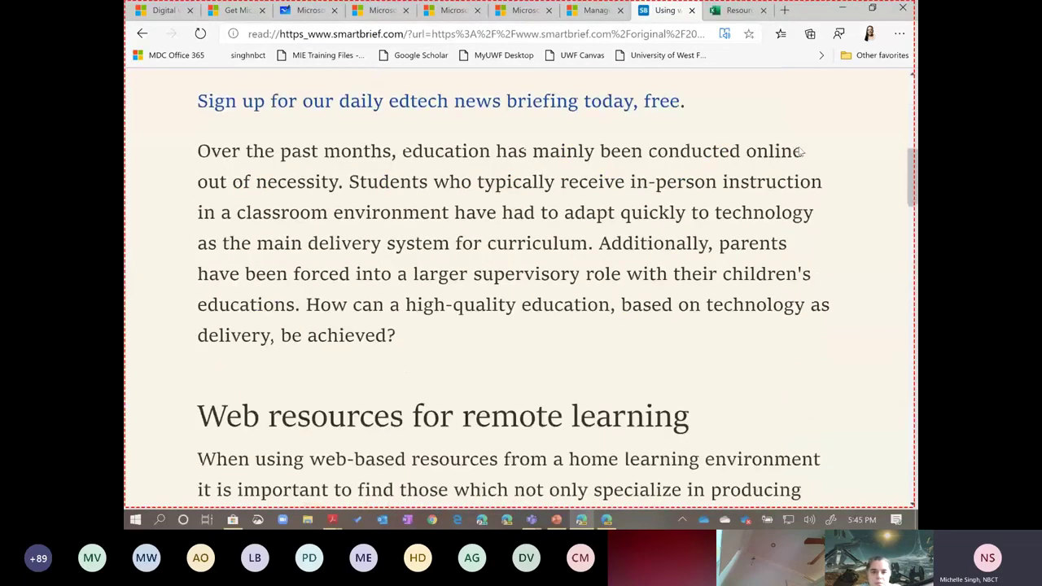
{"action": "scroll", "coordinate": [800, 151], "scroll_direction": "down", "scroll_amount": 4}
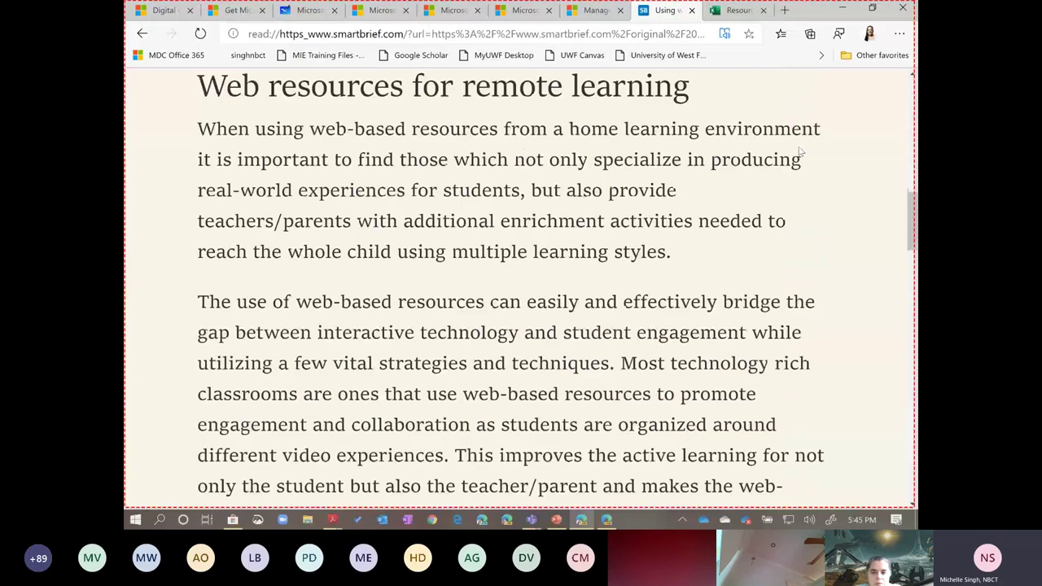
{"action": "scroll", "coordinate": [801, 151], "scroll_direction": "down", "scroll_amount": 4}
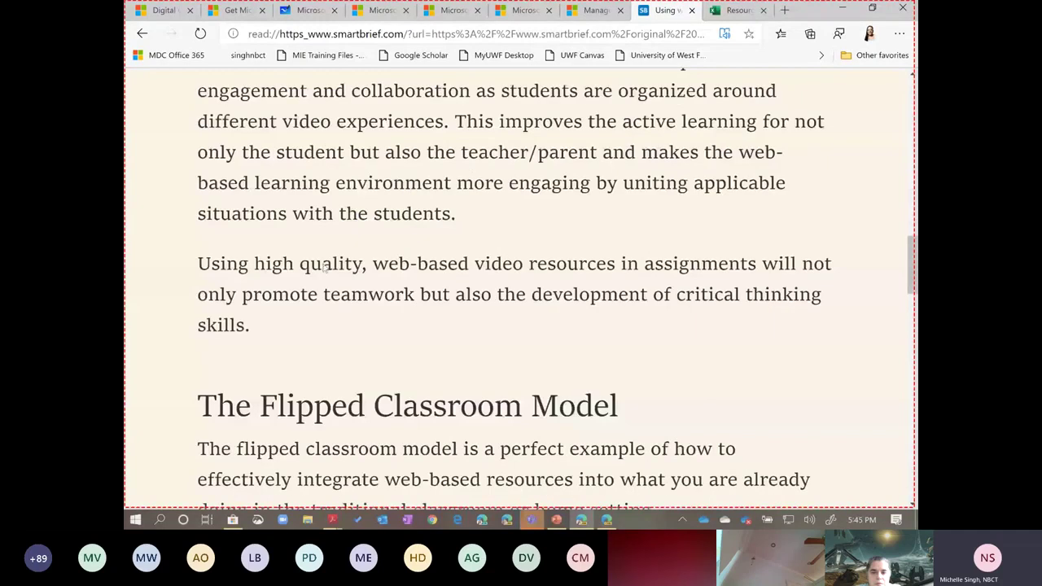
{"action": "triple_click", "coordinate": [291, 336]}
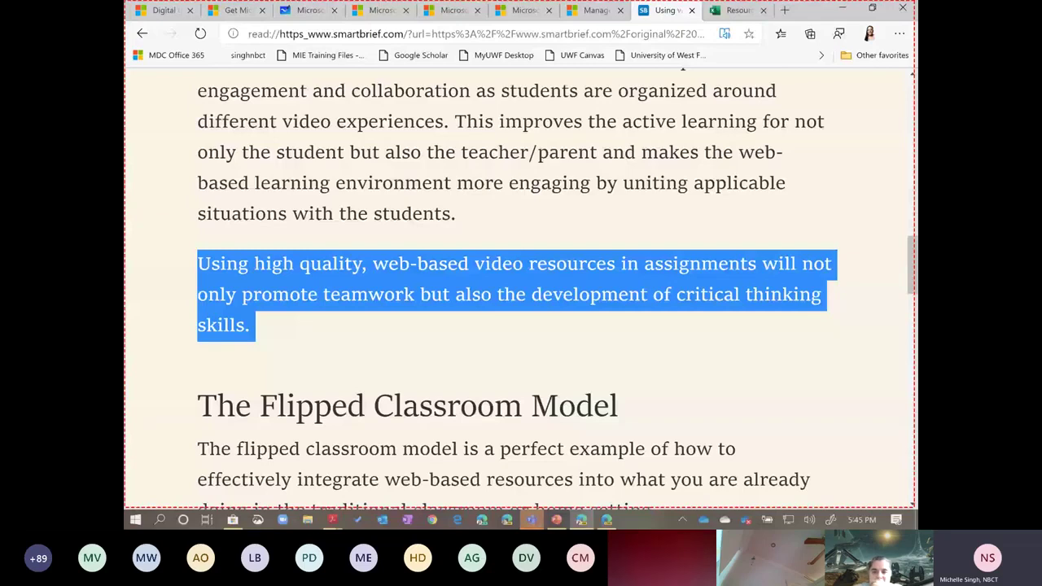
Step: Highlight the passage from "the four key components of learning" through "real world experts" and bring up the recording controls
{"action": "scroll", "coordinate": [307, 326], "scroll_direction": "down", "scroll_amount": 2}
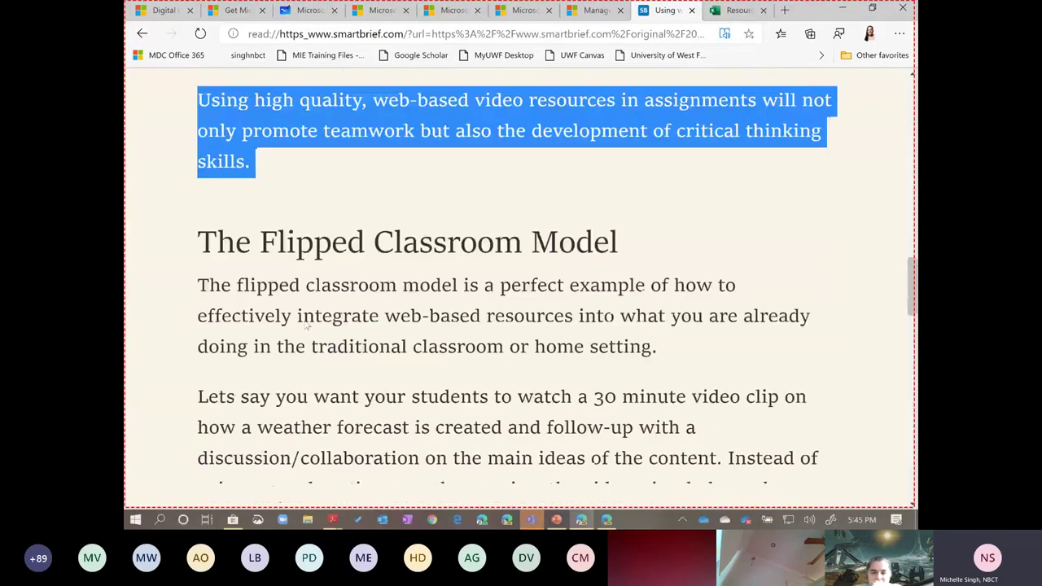
{"action": "scroll", "coordinate": [307, 327], "scroll_direction": "down", "scroll_amount": 4}
{"action": "scroll", "coordinate": [307, 326], "scroll_direction": "down", "scroll_amount": 5}
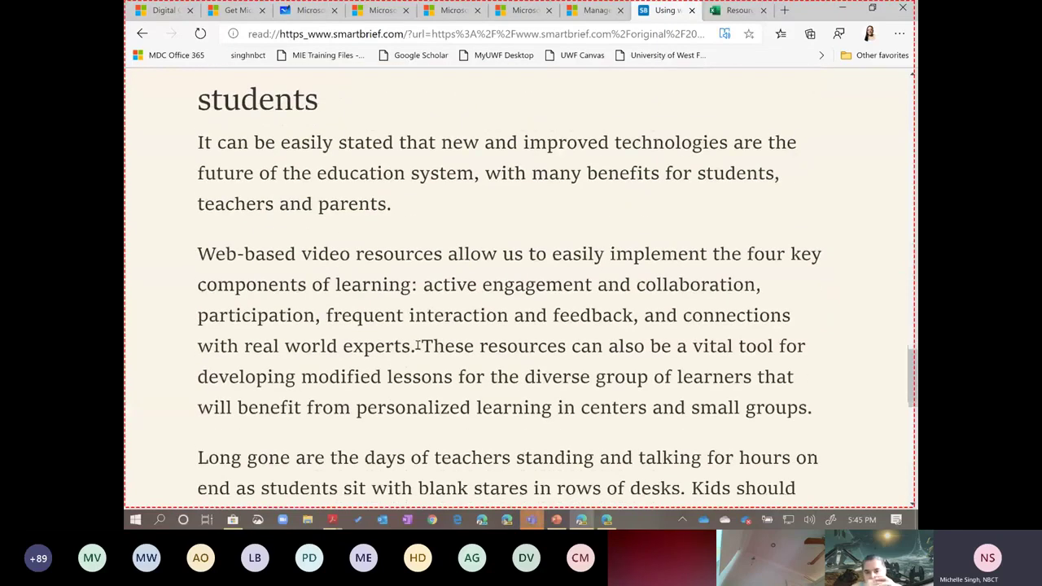
{"action": "left_click_drag", "start_coordinate": [417, 346], "coordinate": [412, 321]}
{"action": "left_click_drag", "start_coordinate": [412, 321], "coordinate": [714, 255]}
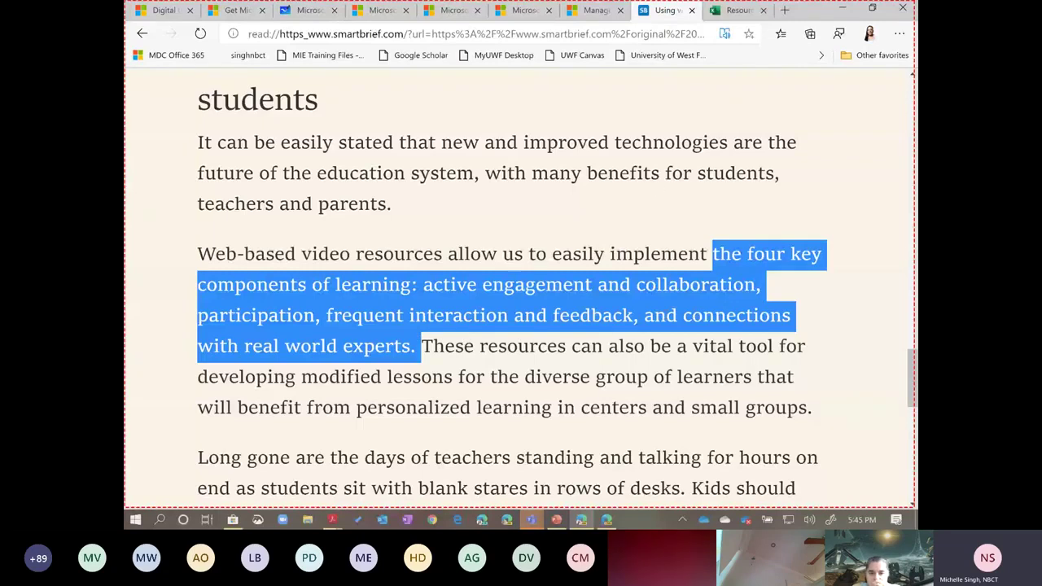
{"action": "mouse_move", "coordinate": [507, 5]}
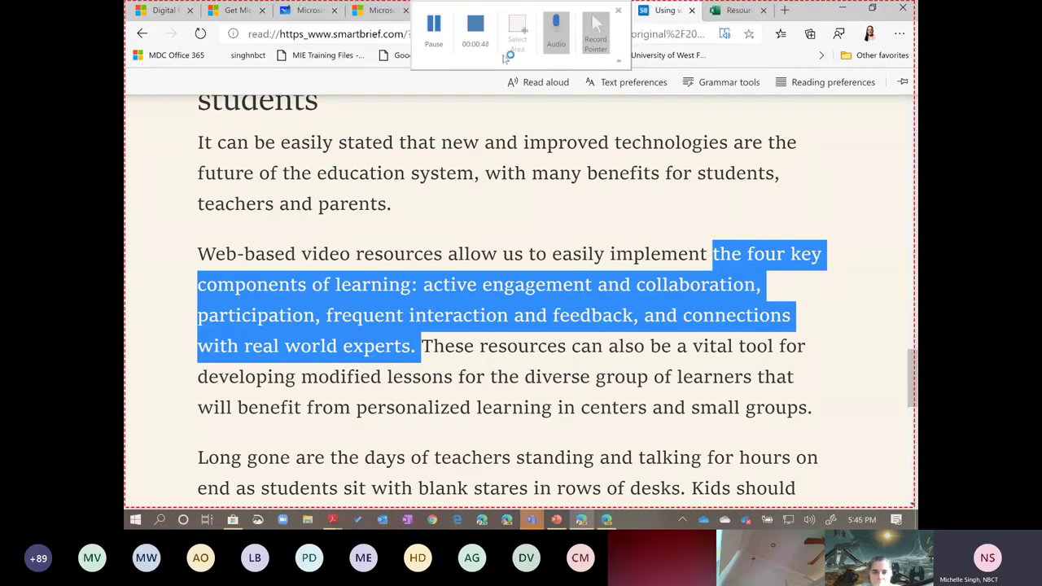
Step: Pause the screen recording of the highlighted article passage and end the recording
{"action": "left_click", "coordinate": [435, 31]}
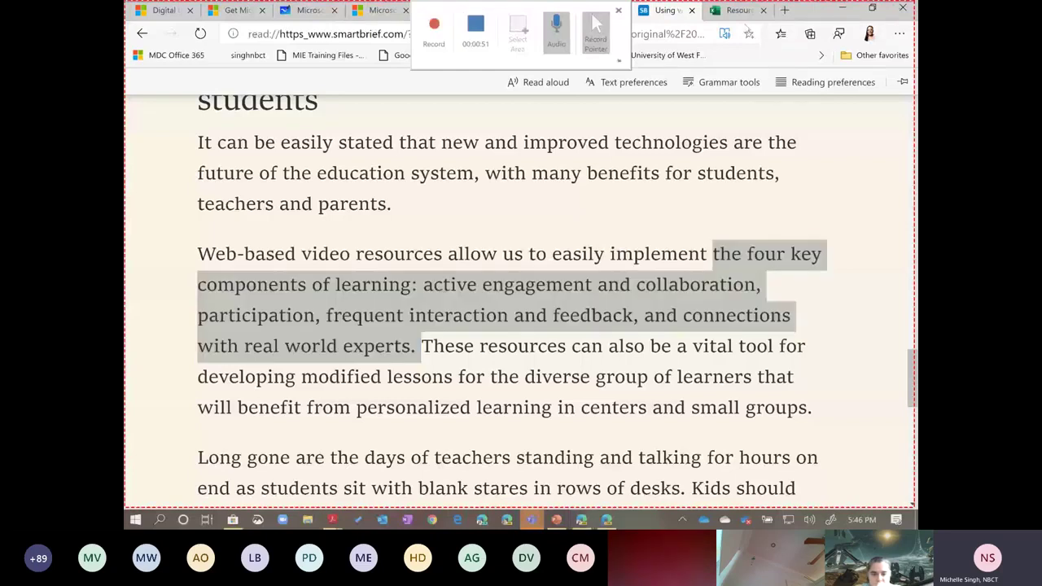
{"action": "left_click", "coordinate": [237, 11]}
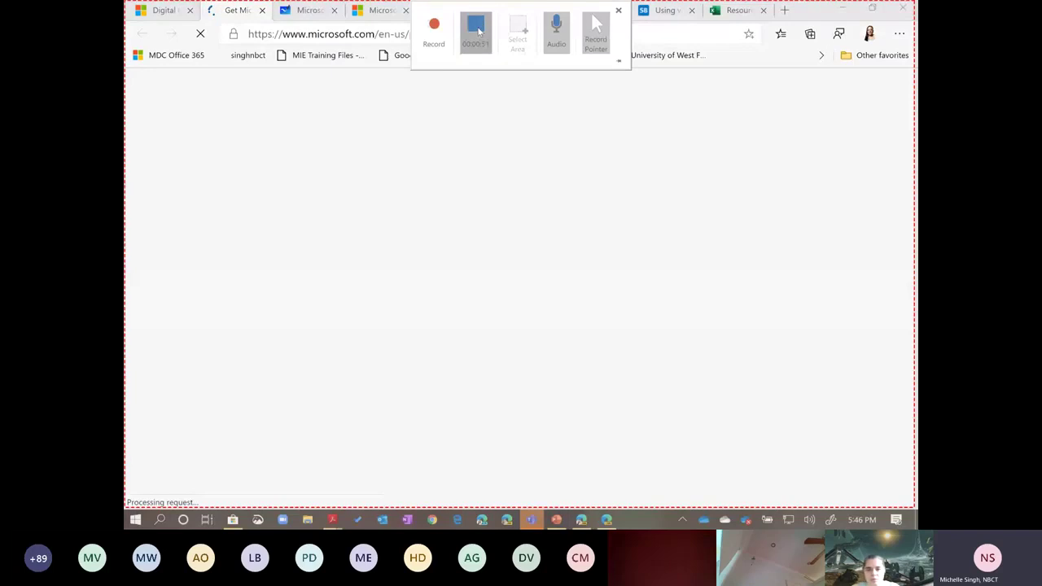
{"action": "left_click", "coordinate": [474, 31]}
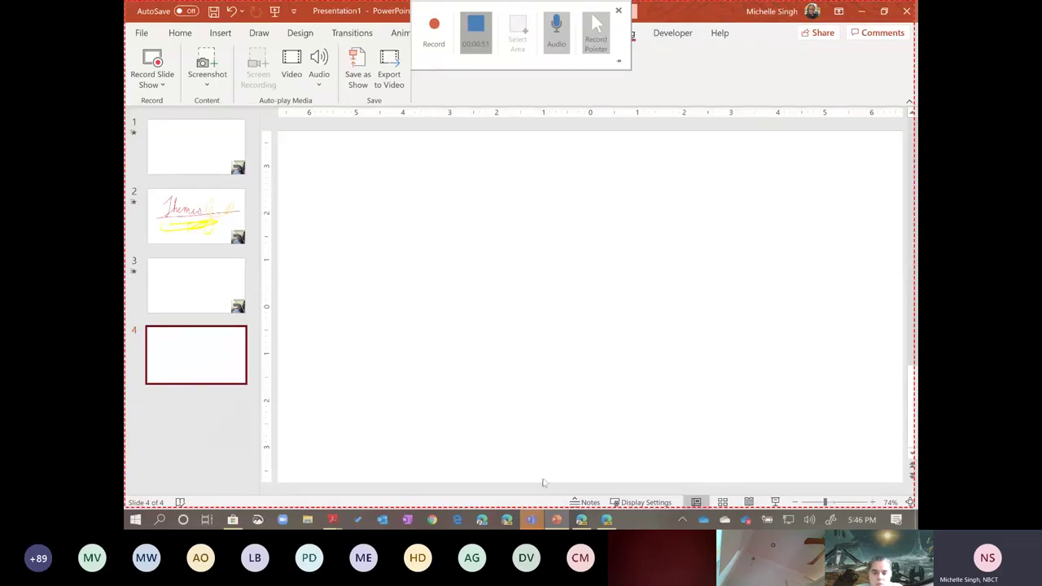
Step: Switch back to PowerPoint and move the inserted screen recording to the upper-left corner of slide 4
{"action": "key", "text": "alt+Tab"}
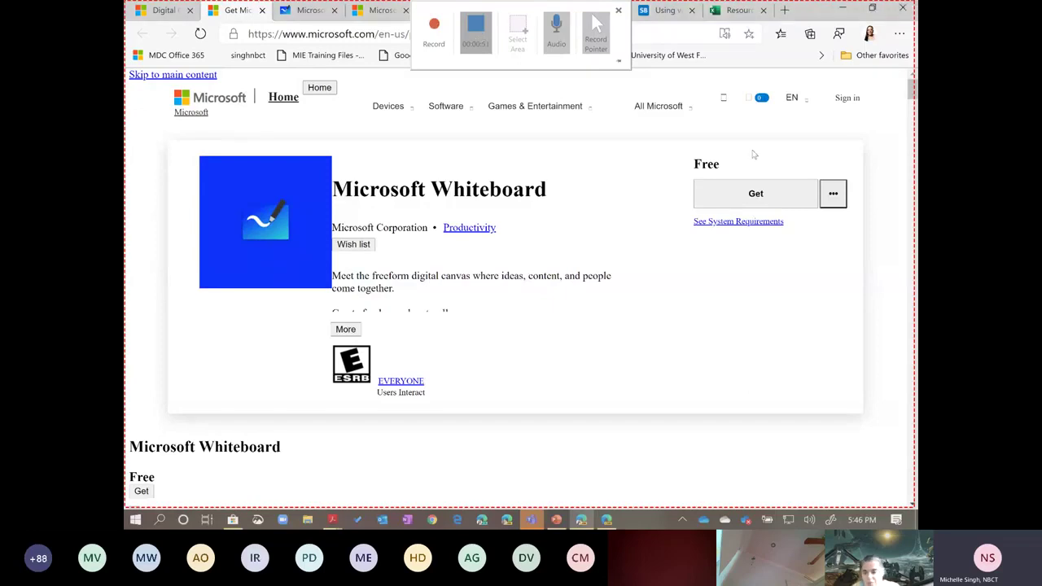
{"action": "key", "text": "alt+Tab"}
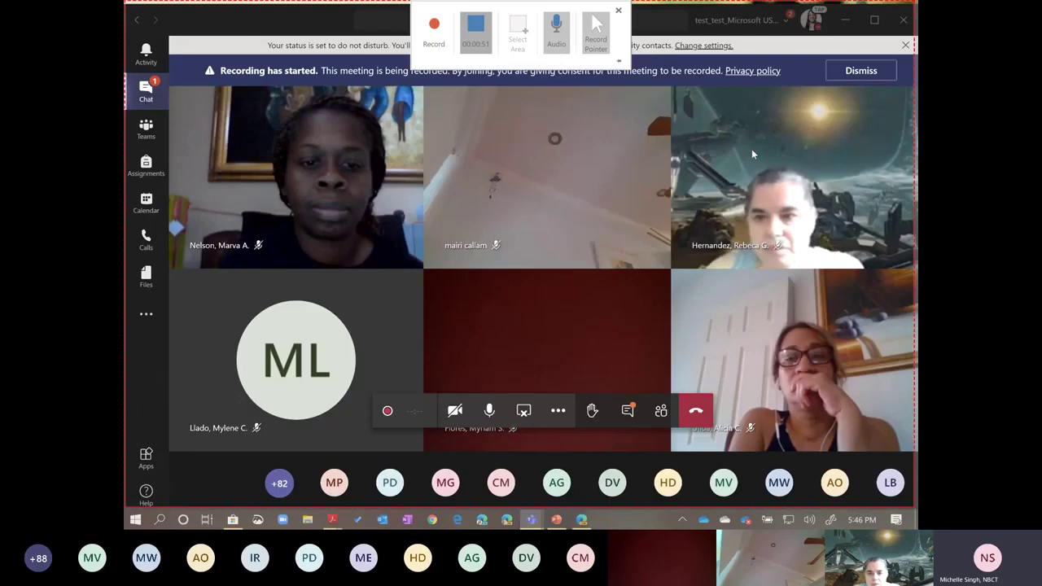
{"action": "left_click", "coordinate": [557, 520]}
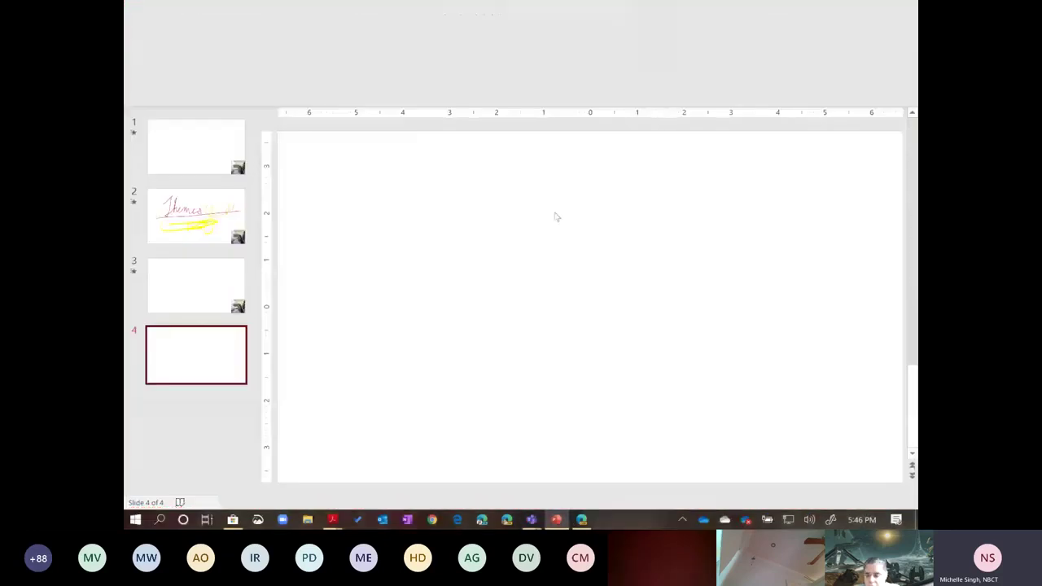
{"action": "key", "text": "alt+Tab"}
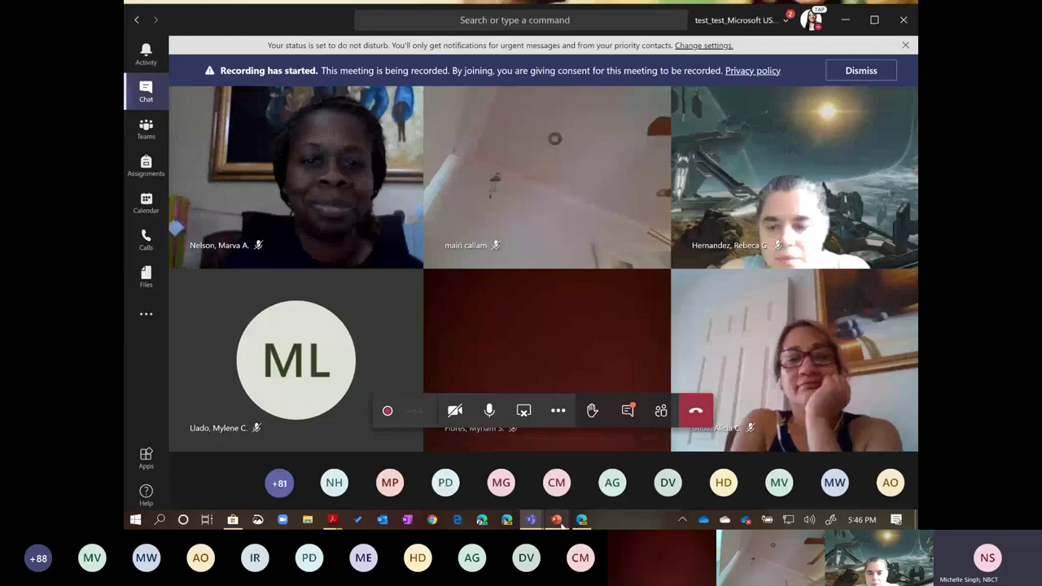
{"action": "left_click", "coordinate": [557, 520]}
{"action": "left_click", "coordinate": [440, 416]}
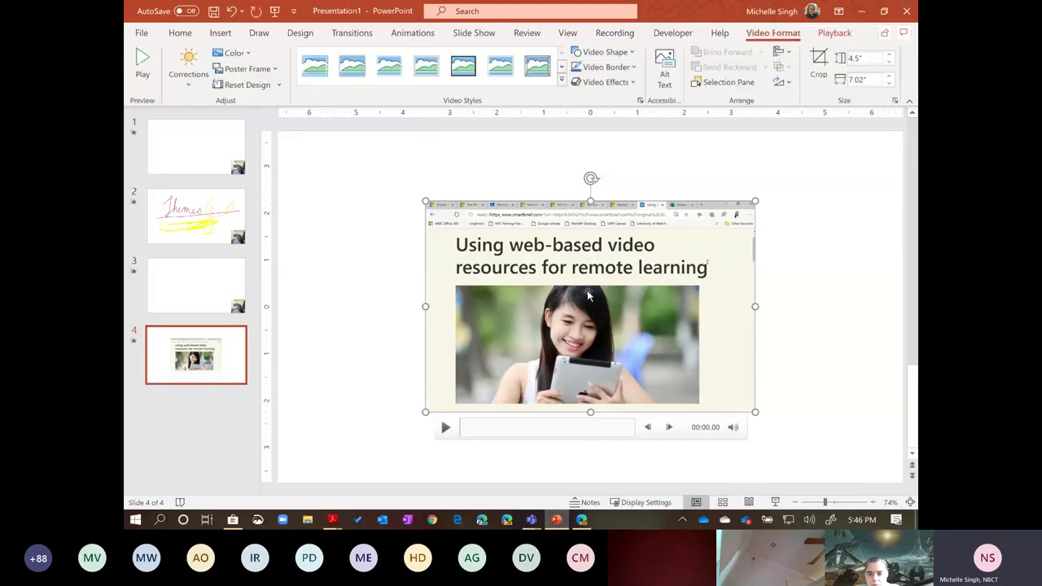
{"action": "left_click_drag", "start_coordinate": [440, 416], "coordinate": [315, 372]}
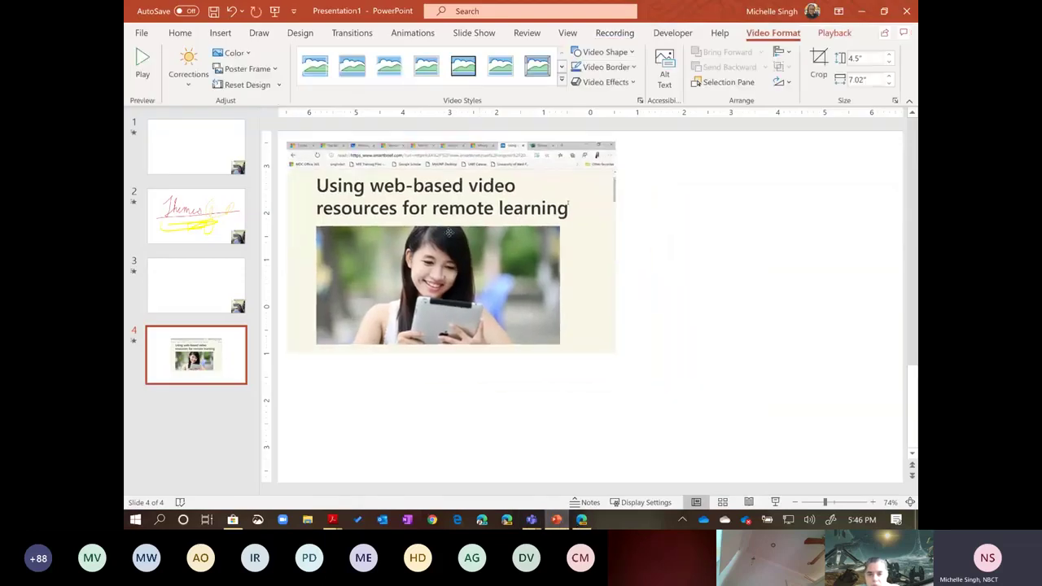